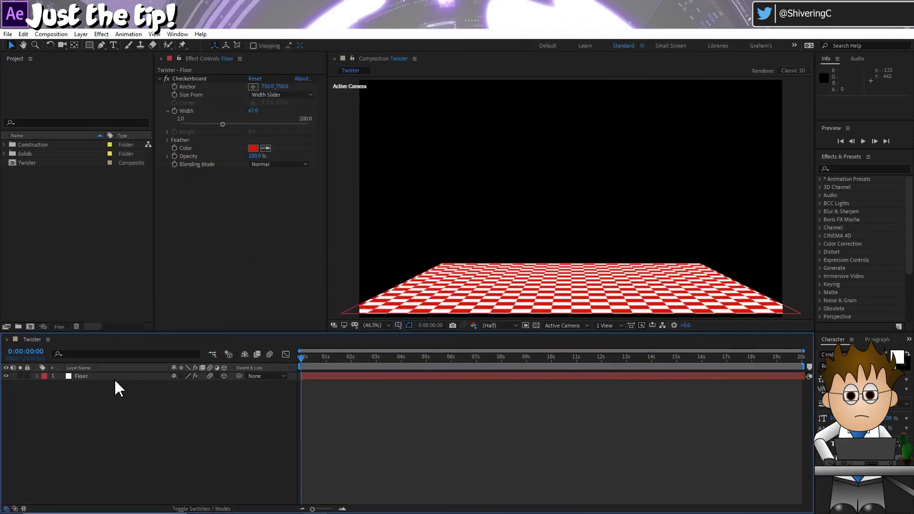
- Check the Floor layer's Checkerboard effect, then deselect the Floor layer
{"action": "left_click", "coordinate": [114, 376]}
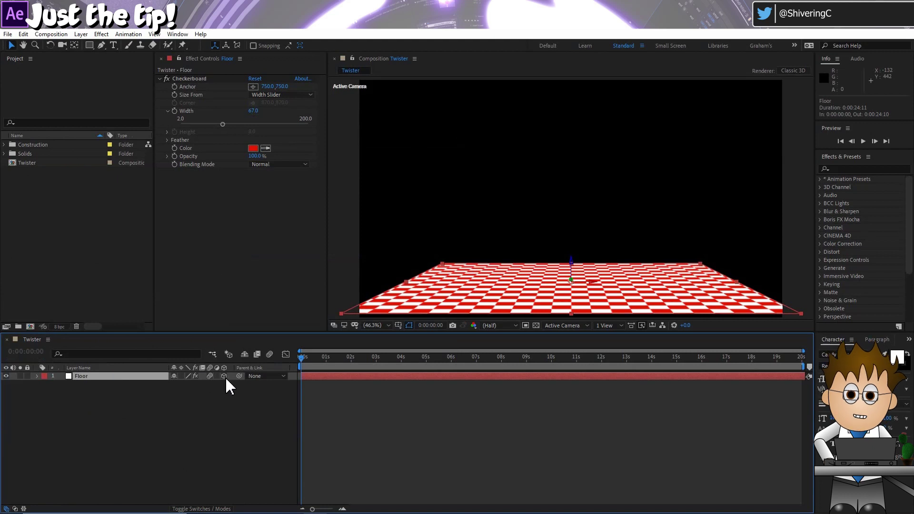
{"action": "left_click", "coordinate": [191, 78]}
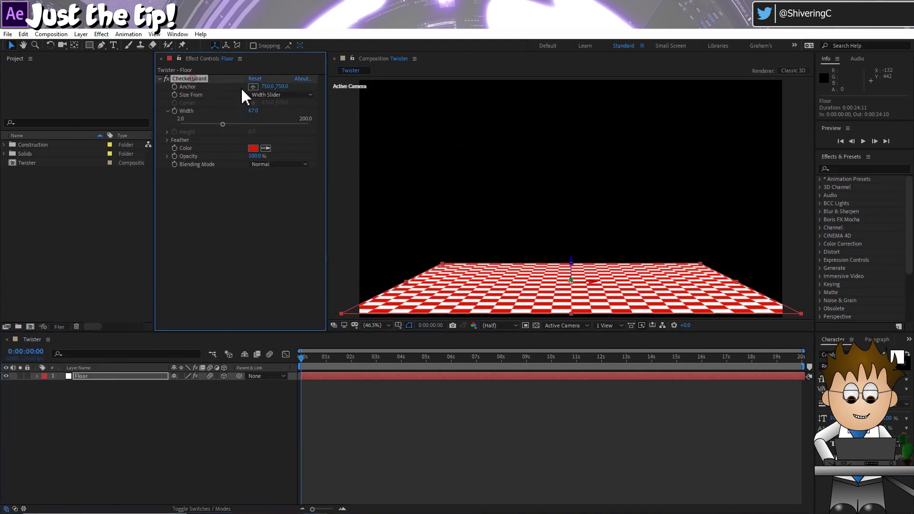
{"action": "left_click", "coordinate": [119, 403]}
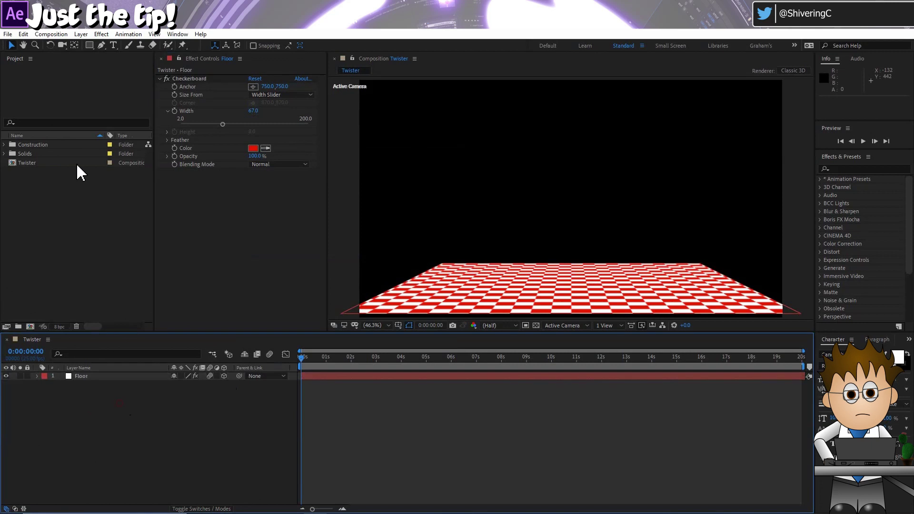
- Add a null object layer and name it 'Null 1'
{"action": "left_click", "coordinate": [81, 34]}
{"action": "mouse_move", "coordinate": [121, 56]}
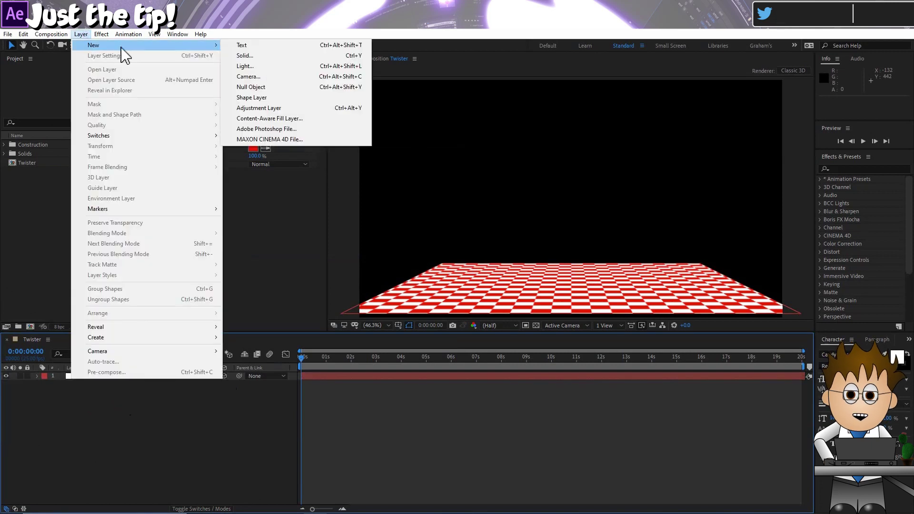
{"action": "left_click", "coordinate": [280, 91]}
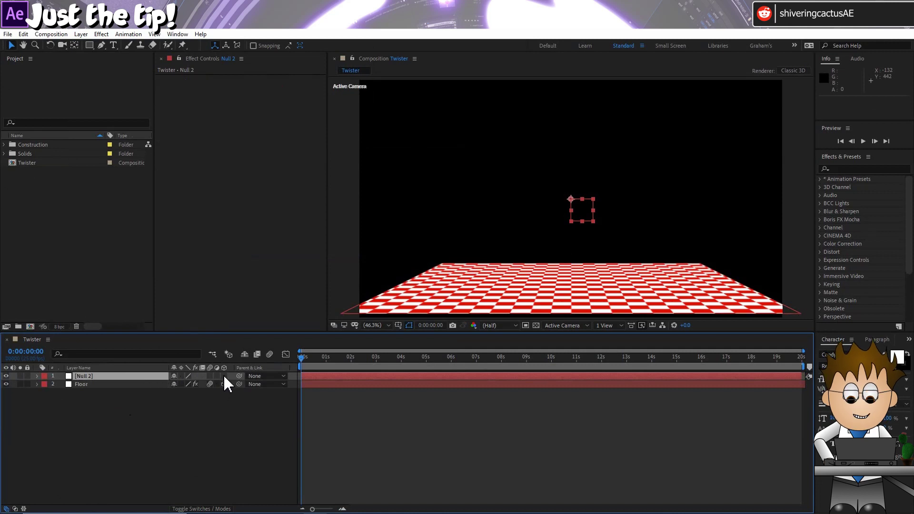
{"action": "key", "text": "Return"}
{"action": "type", "text": "Null 1"}
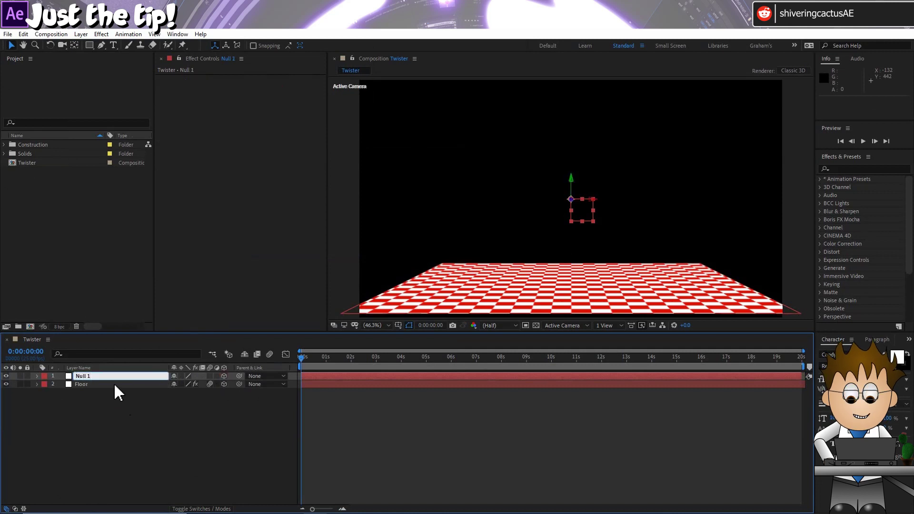
{"action": "key", "text": "Return"}
{"action": "left_click", "coordinate": [100, 415]}
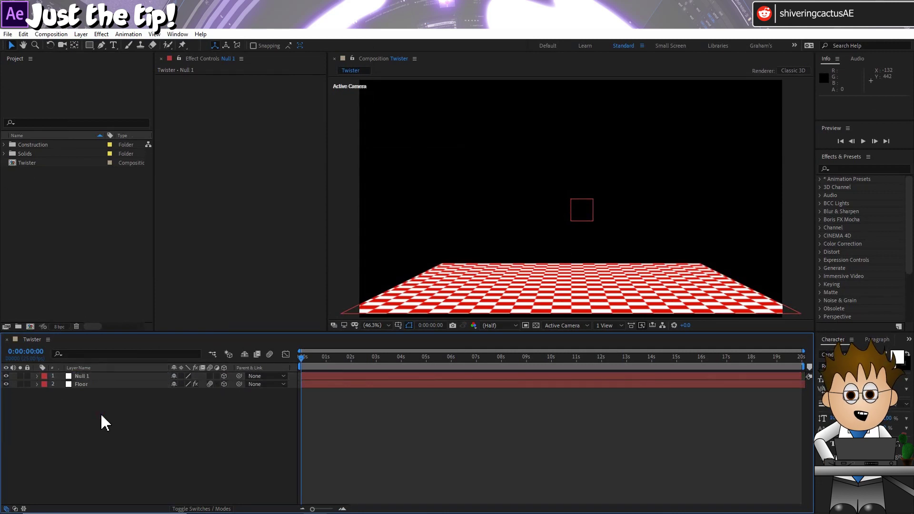
- Create a pure red FF0000 solid, Red Solid 2, and move it below Null 1
{"action": "left_click", "coordinate": [81, 34]}
{"action": "mouse_move", "coordinate": [90, 45]}
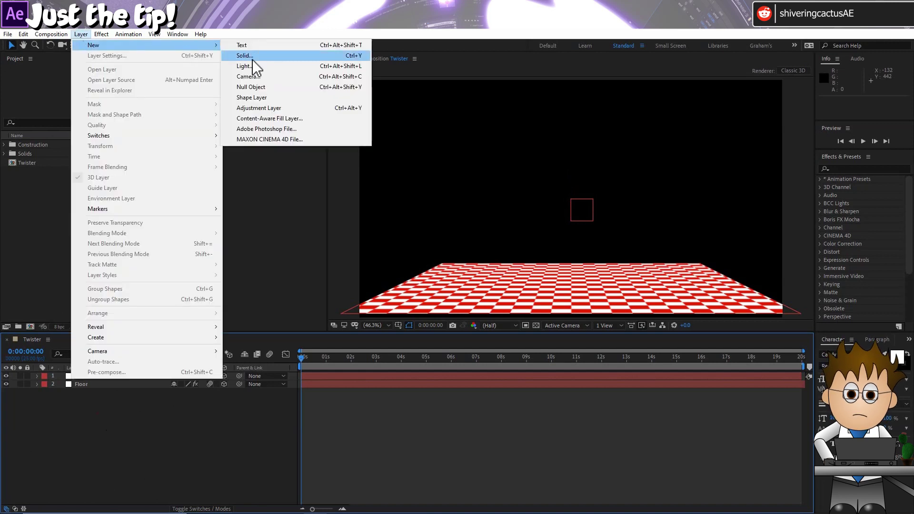
{"action": "left_click", "coordinate": [244, 56]}
{"action": "left_click", "coordinate": [219, 287]}
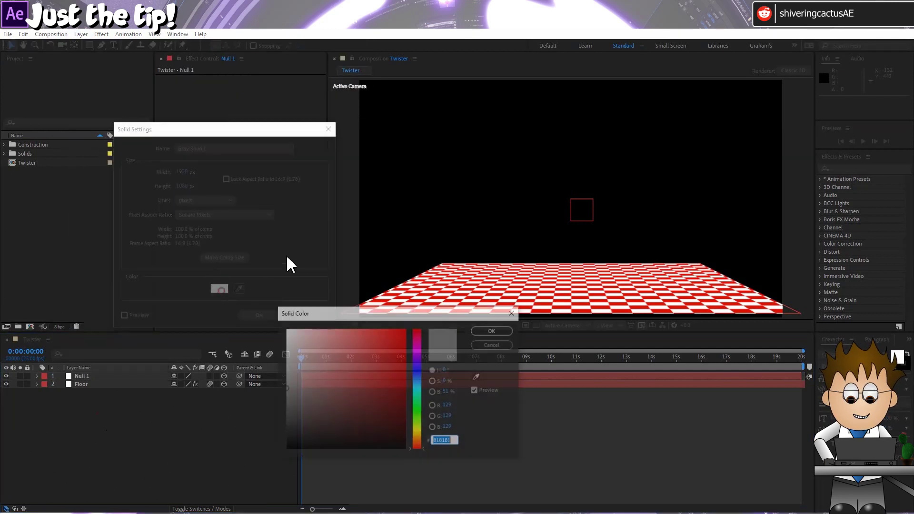
{"action": "left_click_drag", "start_coordinate": [336, 343], "coordinate": [408, 328]}
{"action": "left_click", "coordinate": [494, 330]}
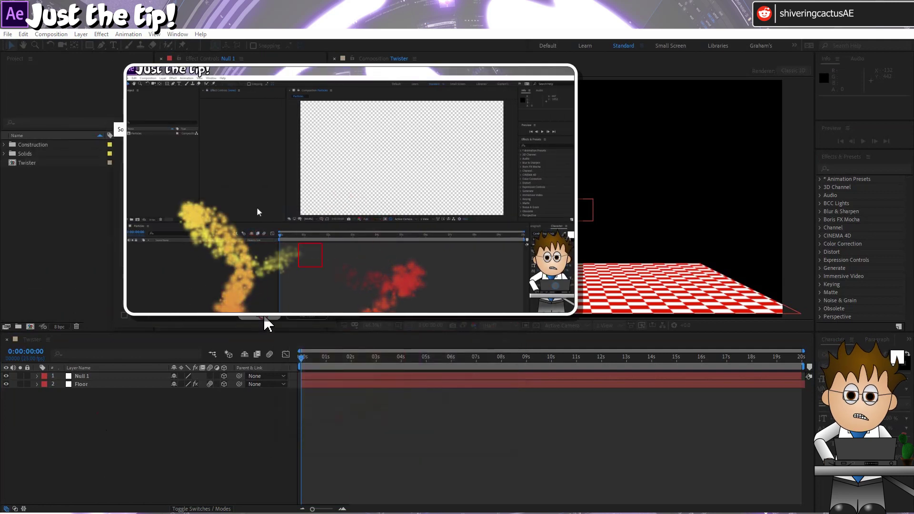
{"action": "left_click", "coordinate": [260, 318]}
{"action": "left_click", "coordinate": [100, 377]}
{"action": "left_click_drag", "start_coordinate": [102, 384], "coordinate": [102, 393]}
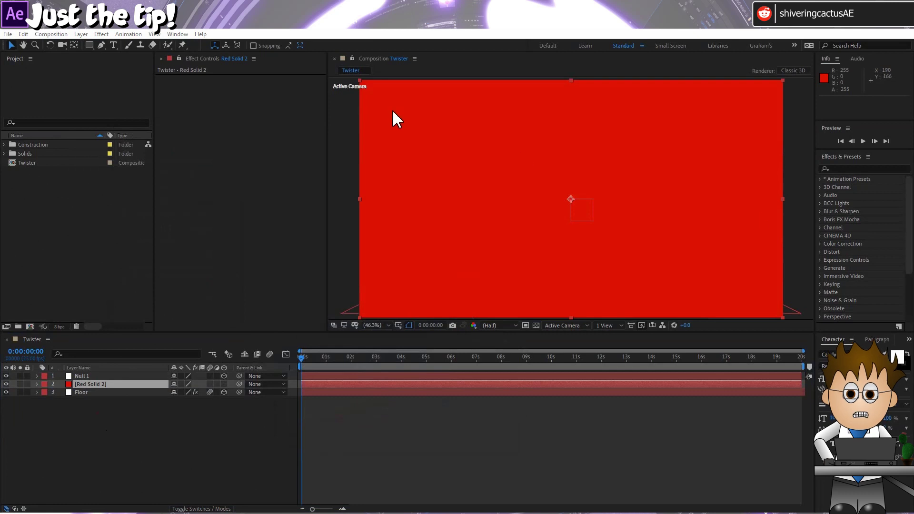
- Search presets for 'p', copy the Position X expression, and apply the particle preset to Red Solid 2
{"action": "left_click", "coordinate": [821, 178]}
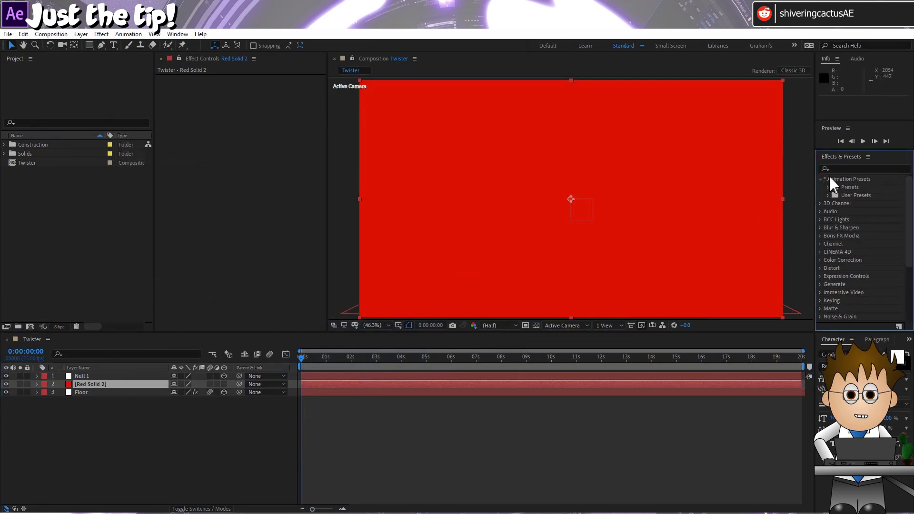
{"action": "left_click", "coordinate": [838, 169]}
{"action": "type", "text": "p"}
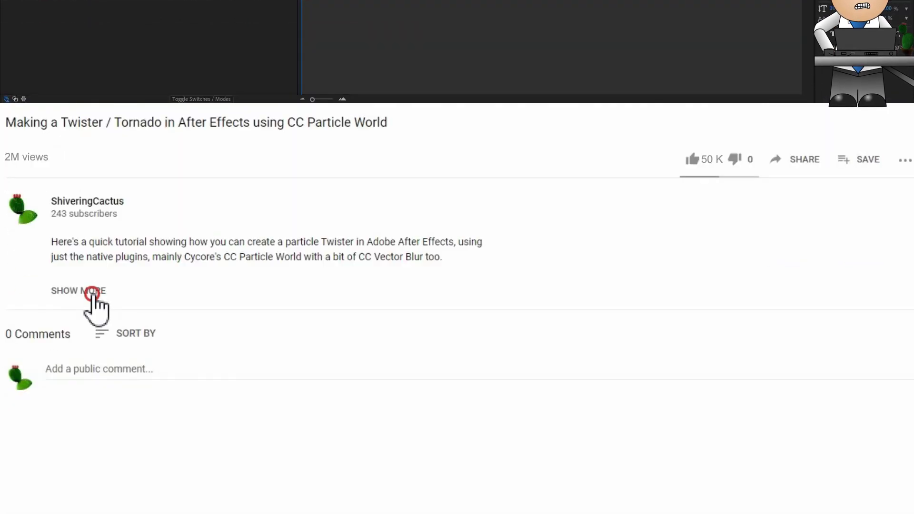
{"action": "left_click", "coordinate": [91, 292]}
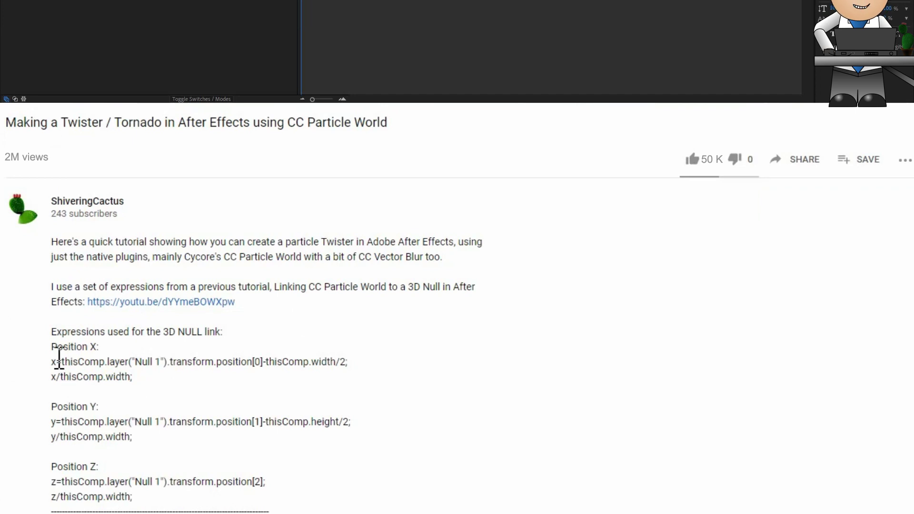
{"action": "left_click_drag", "start_coordinate": [49, 361], "coordinate": [143, 392]}
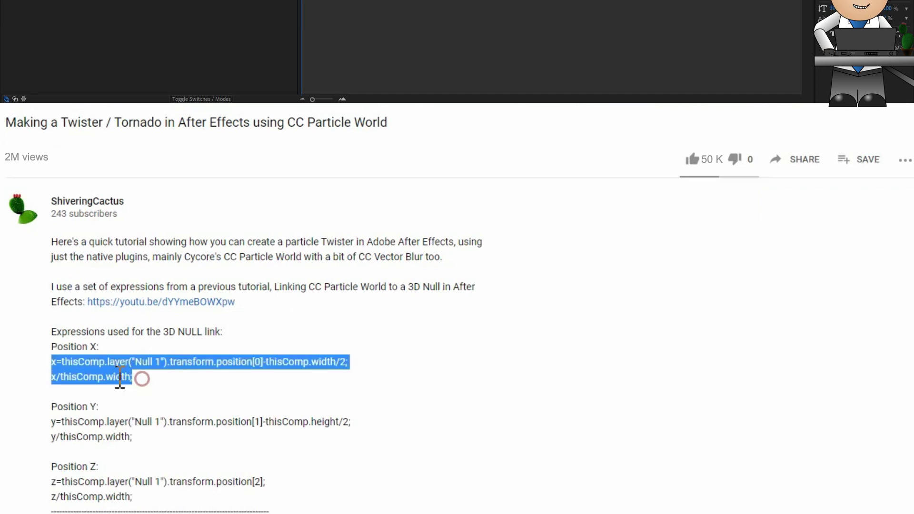
{"action": "right_click", "coordinate": [119, 379]}
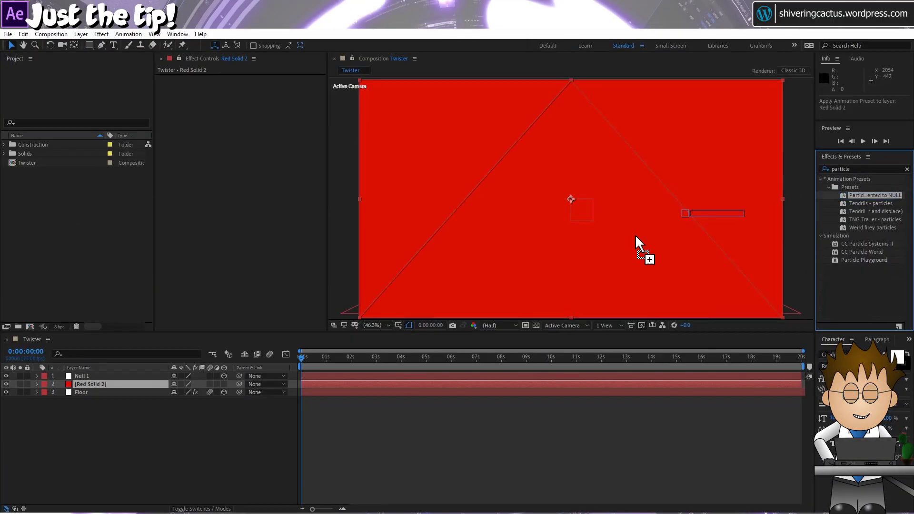
{"action": "left_click_drag", "start_coordinate": [636, 244], "coordinate": [372, 385]}
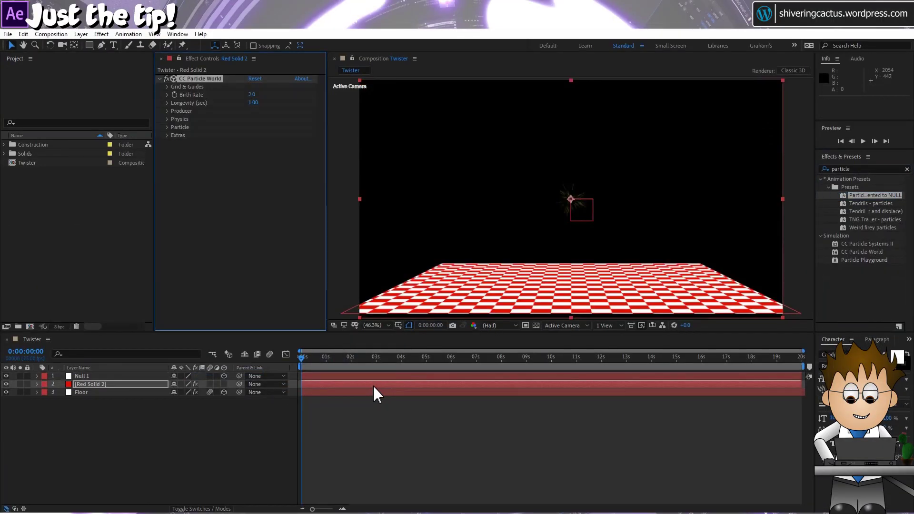
- Nudge Null 1 in the scene and reveal the Position values of Floor and Null 1
{"action": "left_click", "coordinate": [125, 376]}
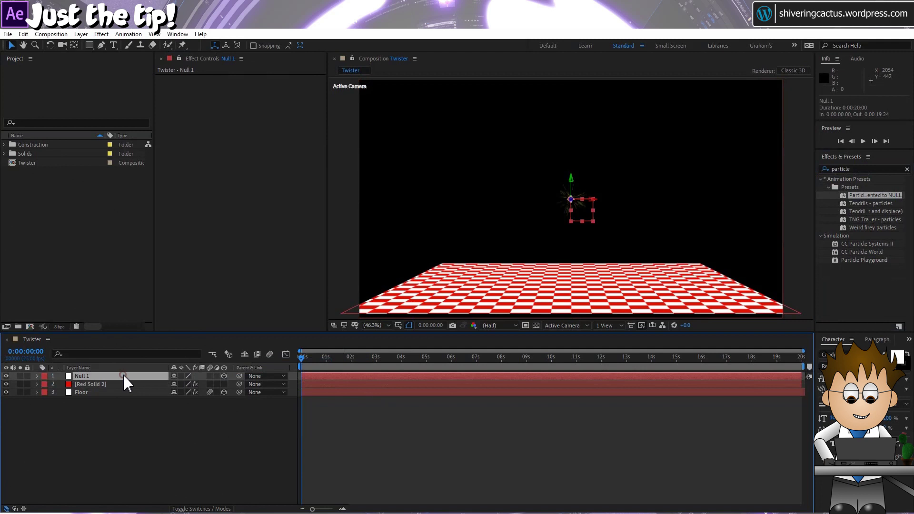
{"action": "left_click_drag", "start_coordinate": [574, 199], "coordinate": [566, 217]}
{"action": "left_click", "coordinate": [371, 356]}
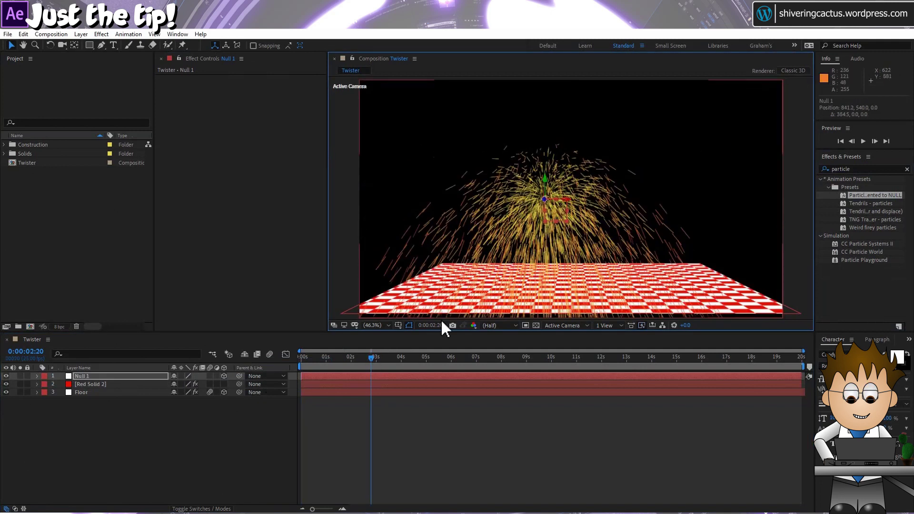
{"action": "left_click", "coordinate": [121, 391]}
{"action": "key", "text": "p"}
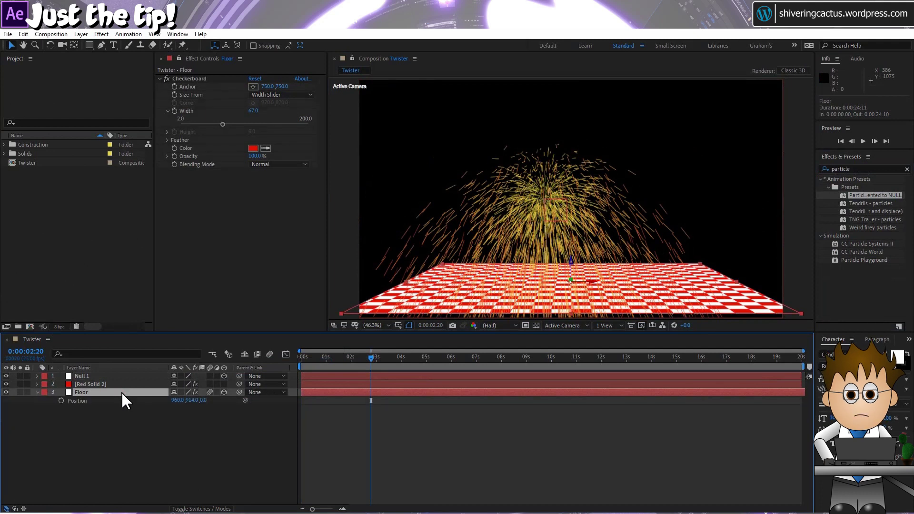
{"action": "left_click", "coordinate": [125, 376]}
{"action": "key", "text": "shift+p"}
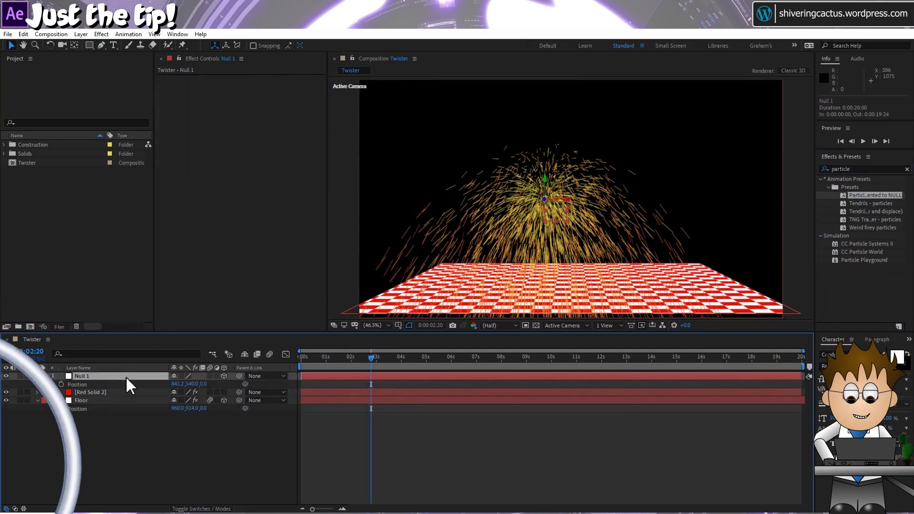
{"action": "key", "text": "Home"}
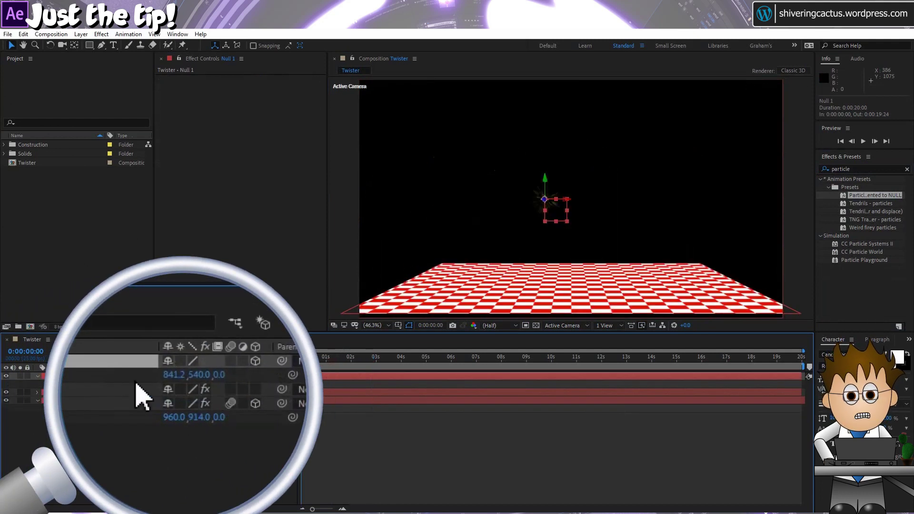
- Set Null 1's Y position to 914, keyframe it, and drag it across the floor
{"action": "left_click", "coordinate": [198, 376]}
{"action": "type", "text": "914"}
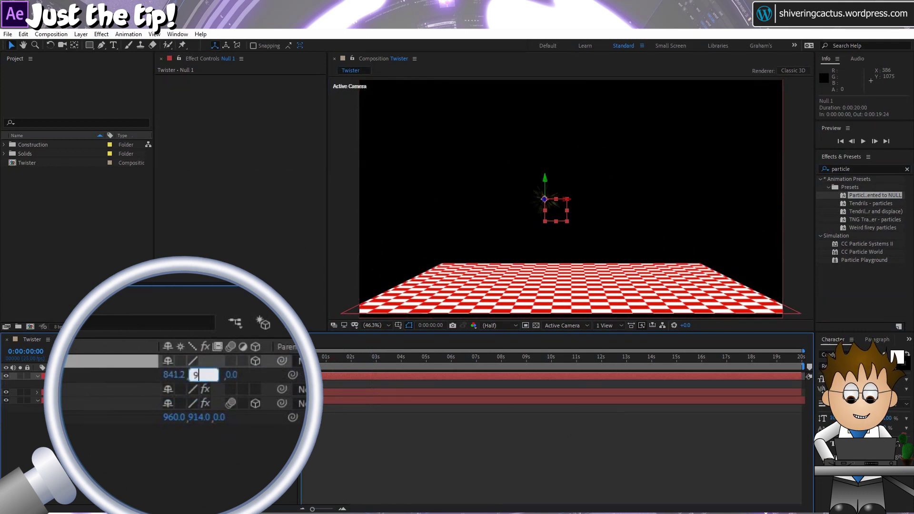
{"action": "key", "text": "Return"}
{"action": "left_click", "coordinate": [73, 385]}
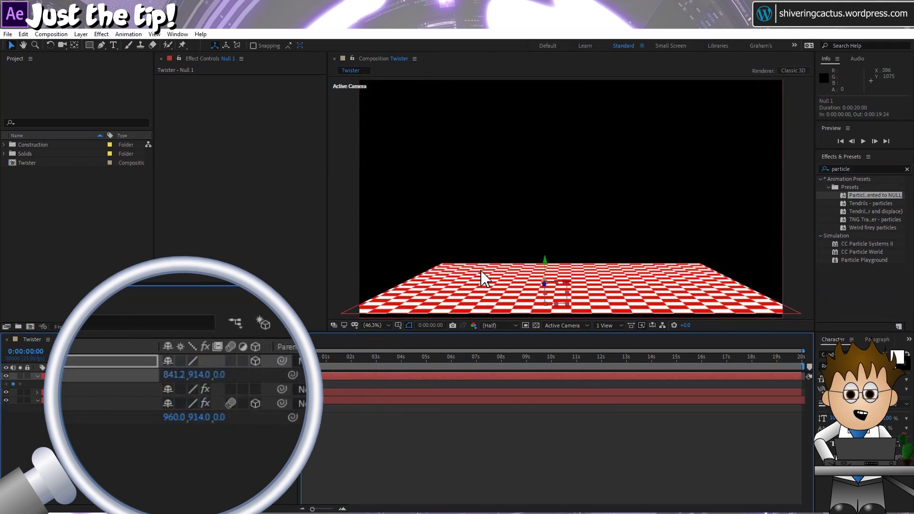
{"action": "left_click_drag", "start_coordinate": [563, 282], "coordinate": [445, 282]}
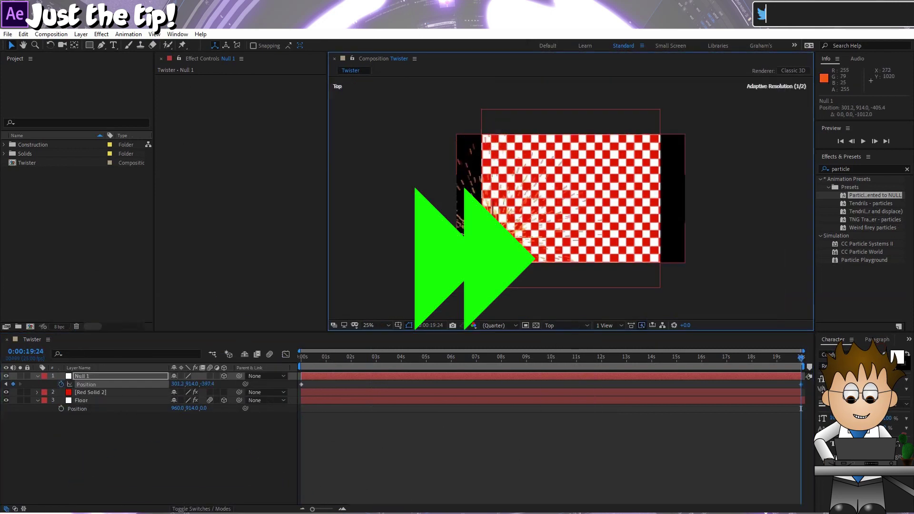
{"action": "key", "text": "Home"}
{"action": "left_click", "coordinate": [102, 45]}
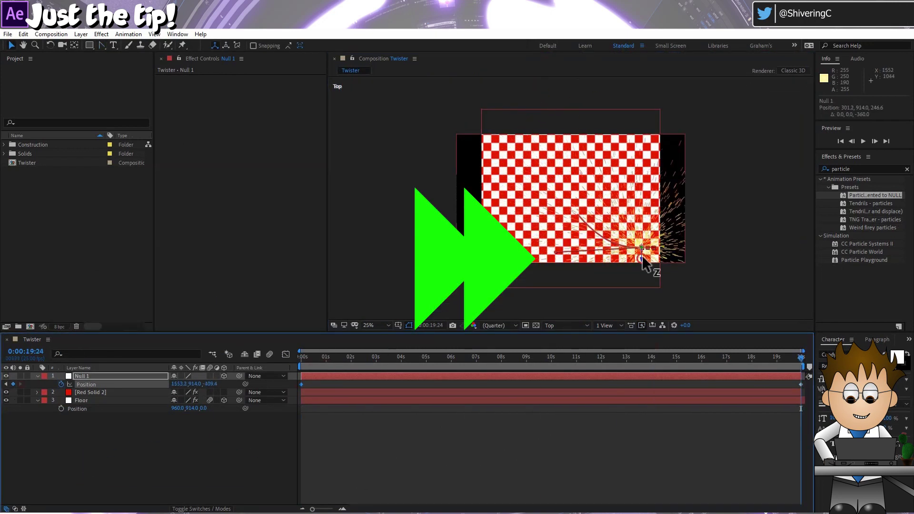
- Paste the X/Z wiggle(1,50) expression into Null 1's Position and scrub ahead to preview
{"action": "key", "text": "v"}
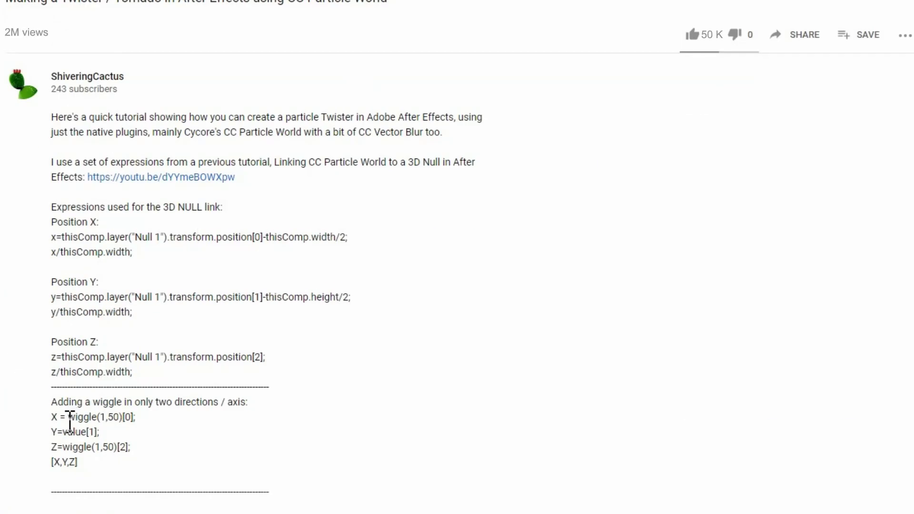
{"action": "left_click_drag", "start_coordinate": [52, 418], "coordinate": [85, 470]}
{"action": "right_click", "coordinate": [71, 442]}
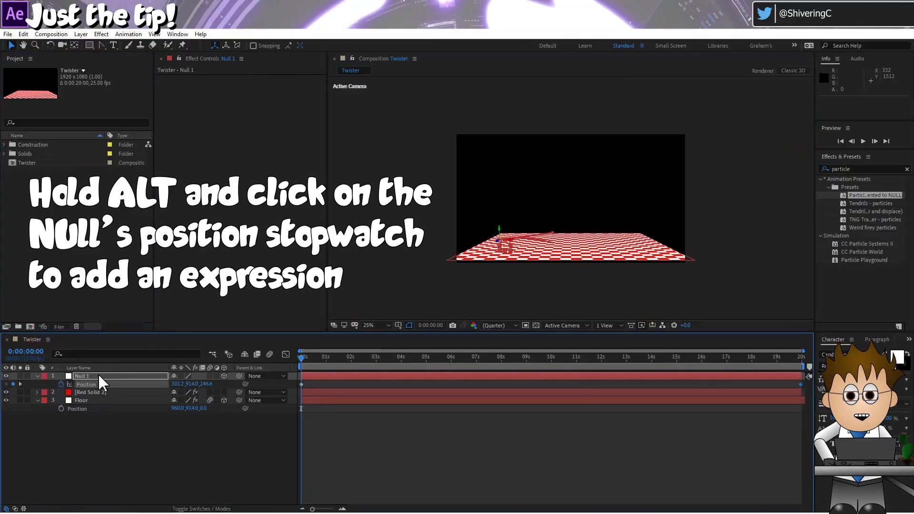
{"action": "left_click", "coordinate": [61, 384], "text": "alt"}
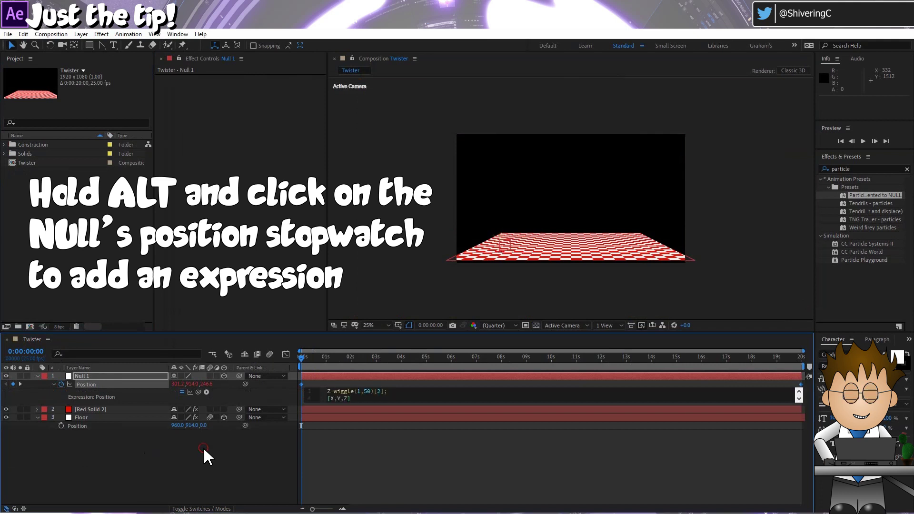
{"action": "key", "text": "ctrl+v"}
{"action": "left_click_drag", "start_coordinate": [393, 423], "coordinate": [388, 435]}
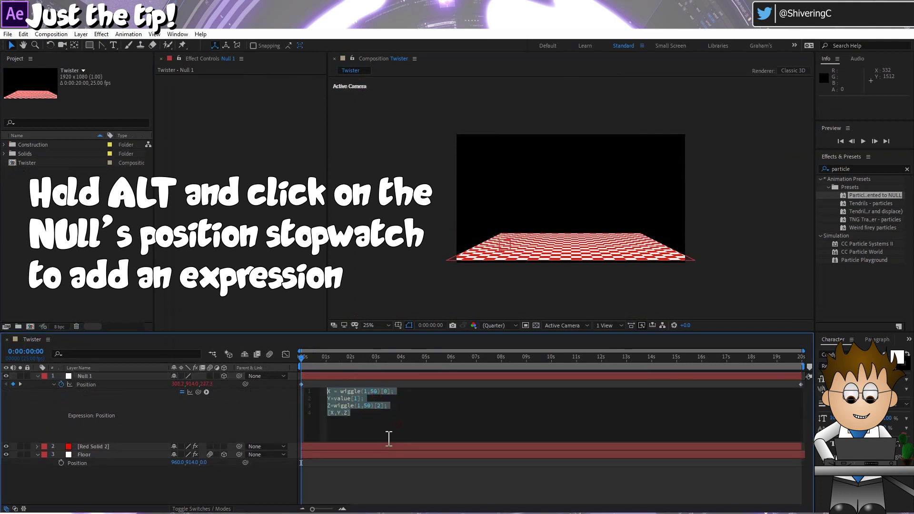
{"action": "left_click", "coordinate": [292, 423]}
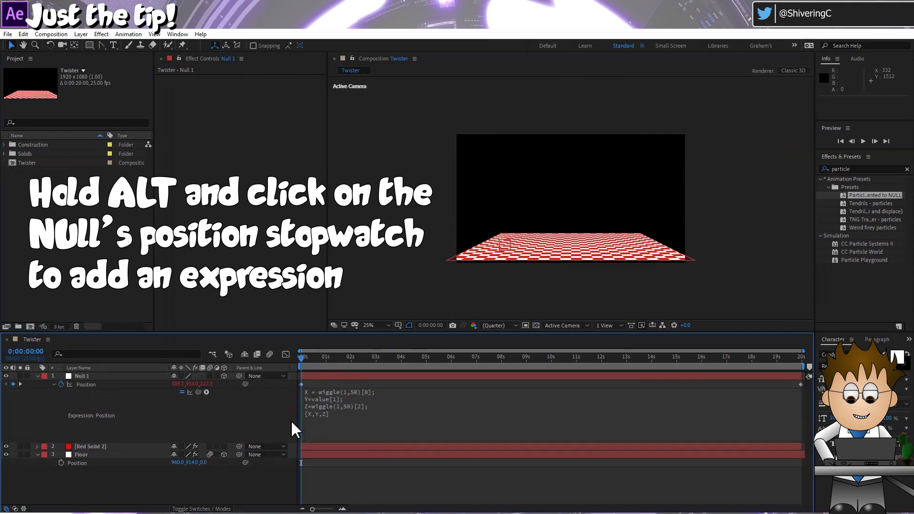
{"action": "left_click", "coordinate": [38, 376]}
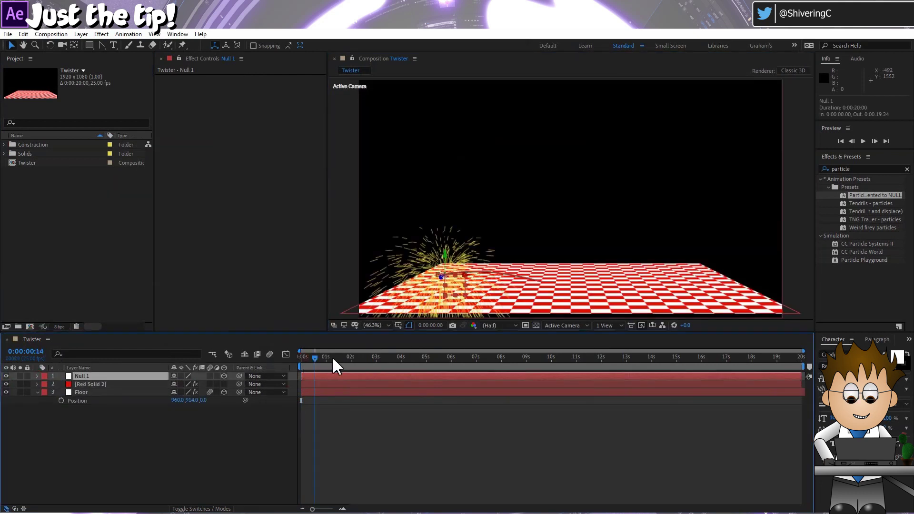
{"action": "left_click_drag", "start_coordinate": [332, 356], "coordinate": [134, 384]}
- Set CC Particle World Birth Rate to 10 and Longevity to 5 seconds
{"action": "left_click", "coordinate": [134, 384]}
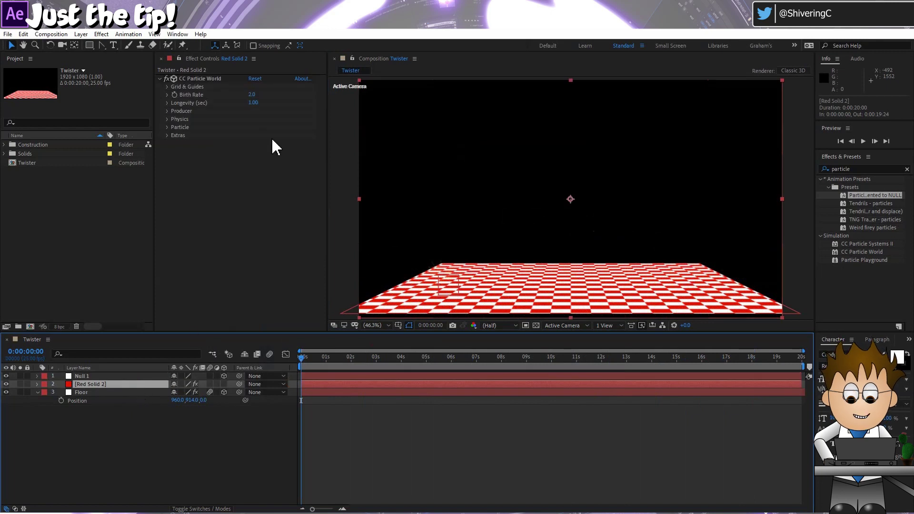
{"action": "left_click", "coordinate": [253, 95]}
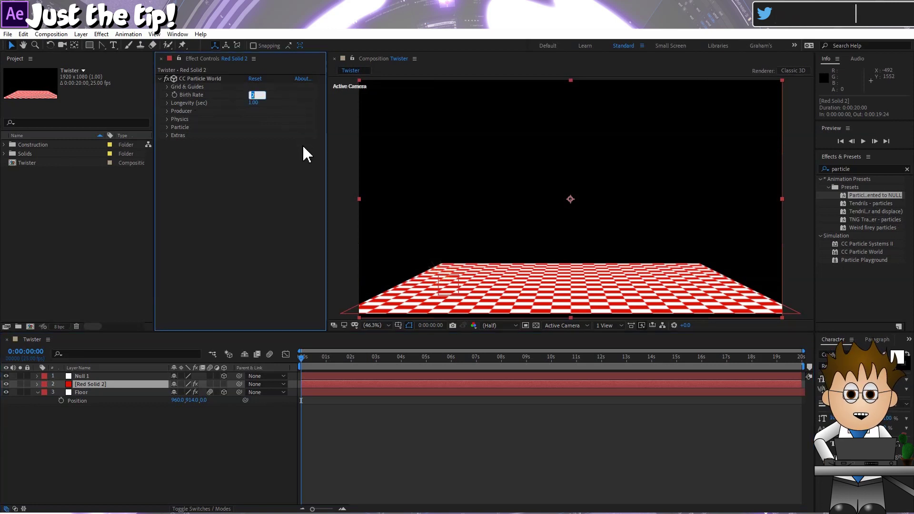
{"action": "type", "text": "10"}
{"action": "key", "text": "Return"}
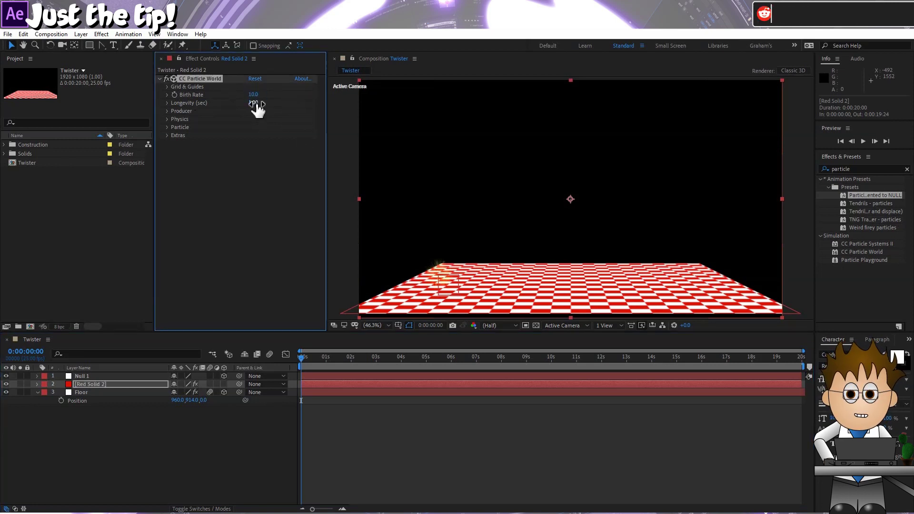
{"action": "left_click", "coordinate": [254, 103]}
{"action": "type", "text": "5"}
{"action": "key", "text": "Return"}
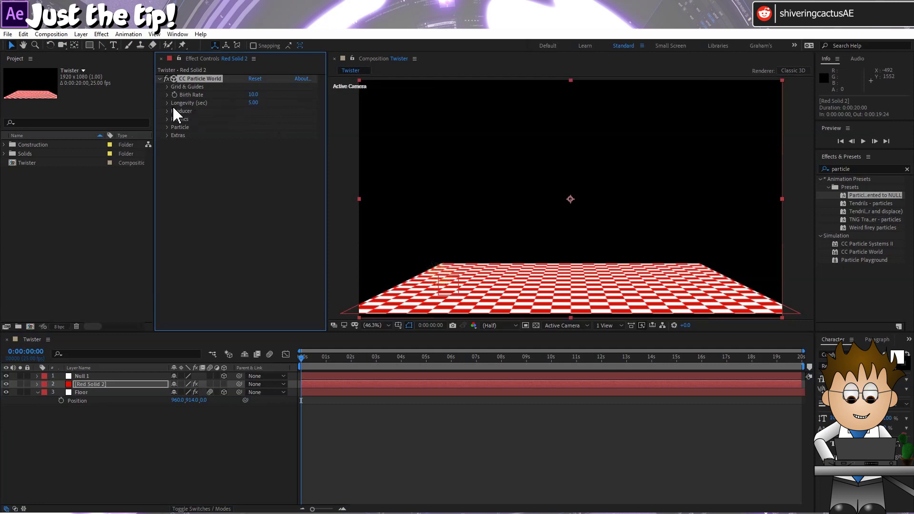
- Set the Producer radius to X 0.005, Y 0 and Z 0.005
{"action": "left_click", "coordinate": [168, 111]}
{"action": "left_click", "coordinate": [256, 143]}
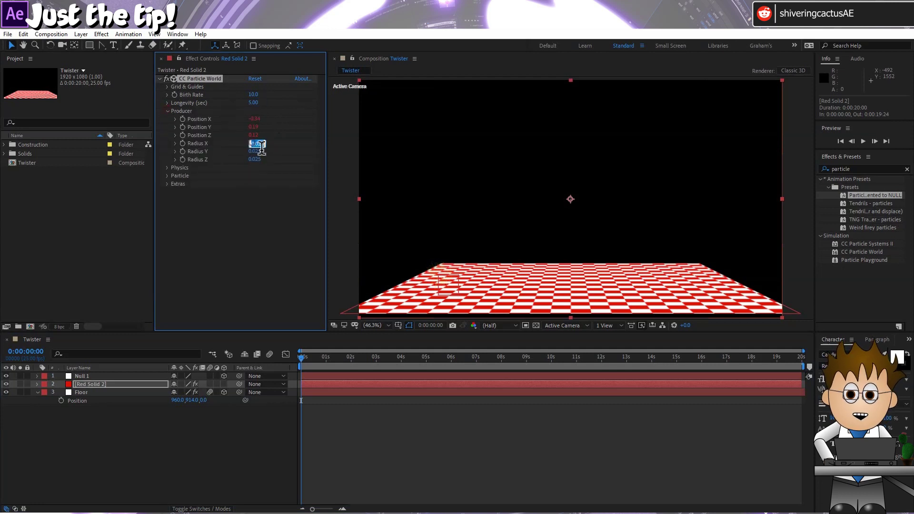
{"action": "type", "text": "0.005"}
{"action": "left_click", "coordinate": [257, 159]}
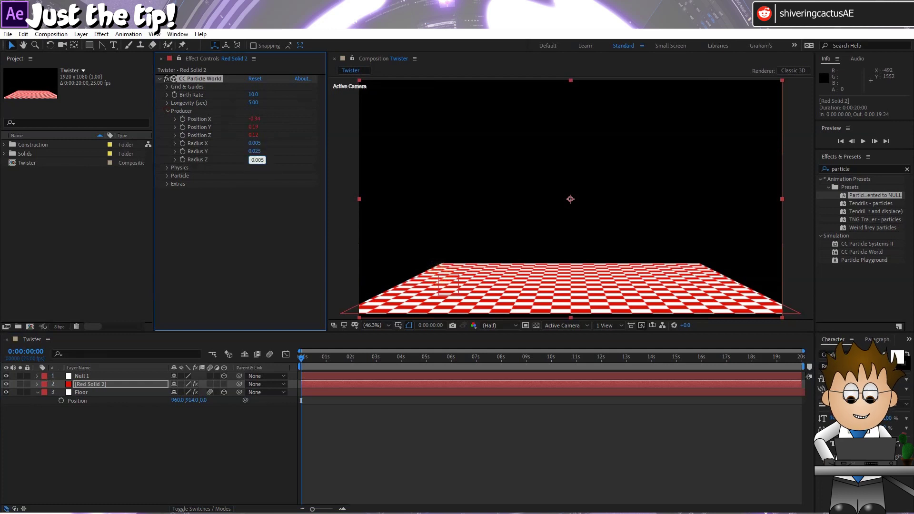
{"action": "type", "text": "0.005"}
{"action": "left_click", "coordinate": [255, 151]}
{"action": "type", "text": "0"}
{"action": "key", "text": "Return"}
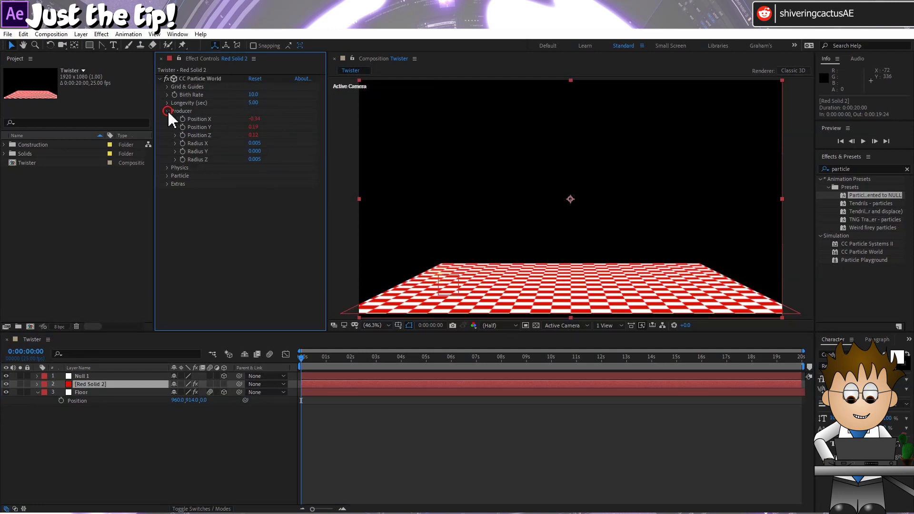
- Change the particle Physics animation type to Twirly
{"action": "left_click", "coordinate": [167, 111]}
{"action": "left_click", "coordinate": [167, 119]}
{"action": "left_click", "coordinate": [281, 127]}
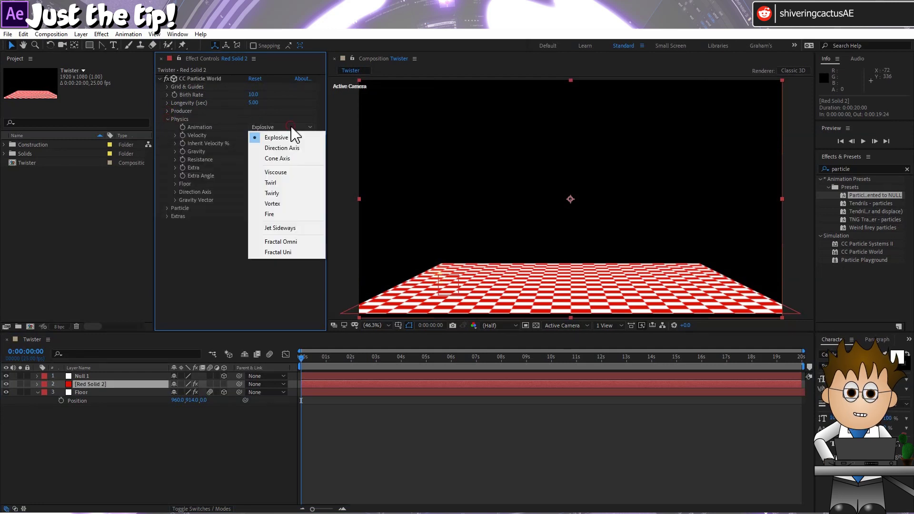
{"action": "left_click", "coordinate": [297, 193]}
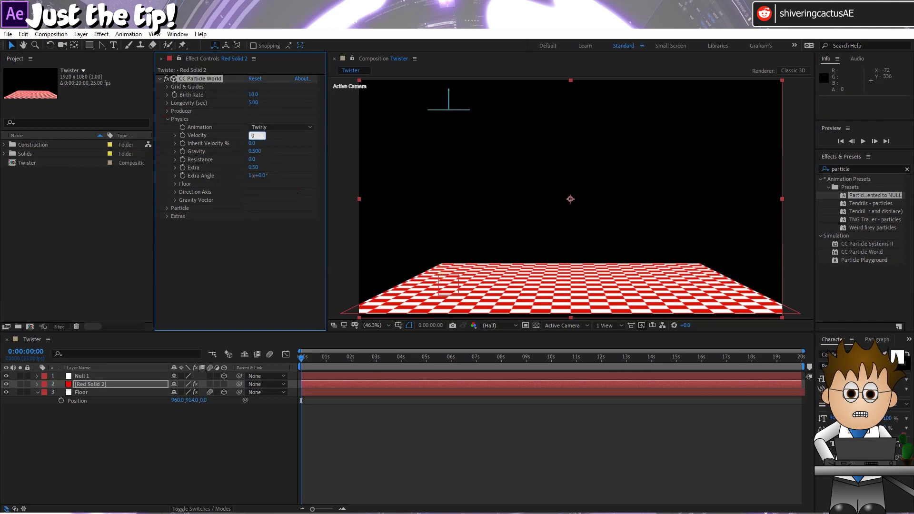
- Set Gravity 0.02, Extra 0.1 and Extra Angle -1x, then move to about 5 seconds
{"action": "left_click", "coordinate": [257, 152]}
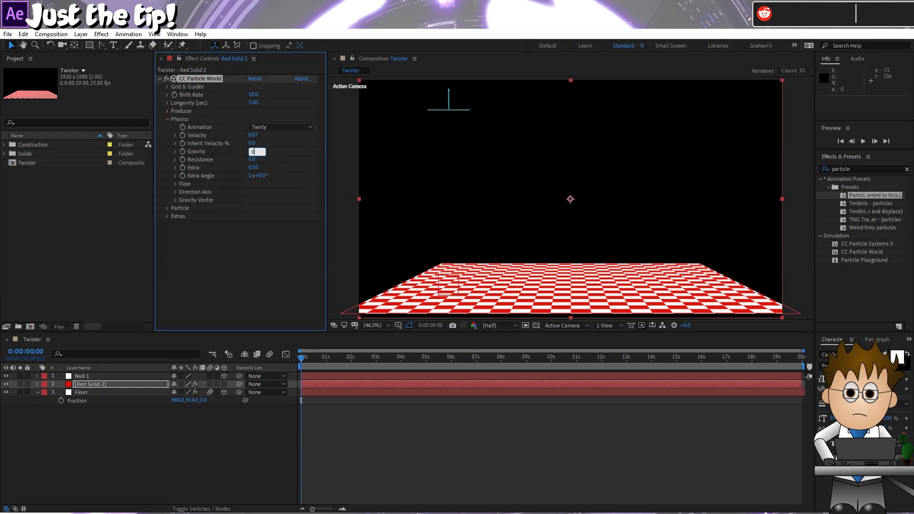
{"action": "type", "text": "0.02"}
{"action": "key", "text": "Return"}
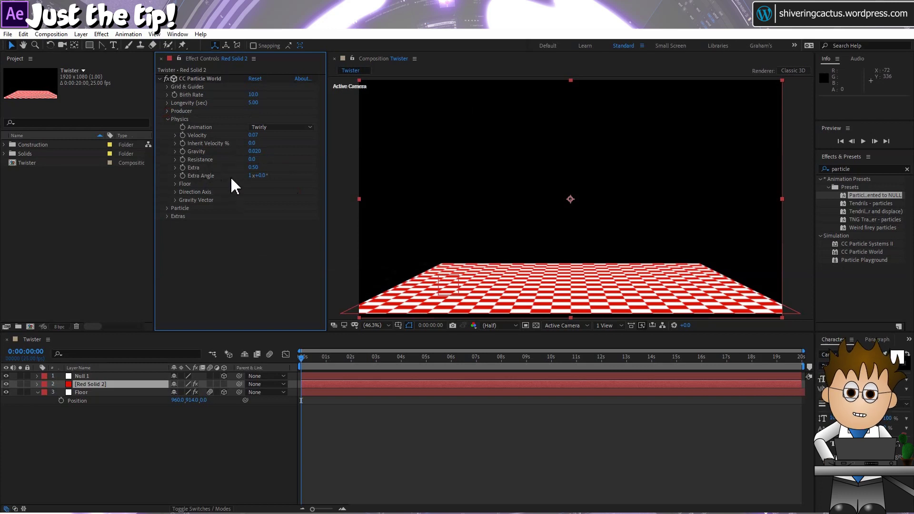
{"action": "left_click", "coordinate": [253, 167]}
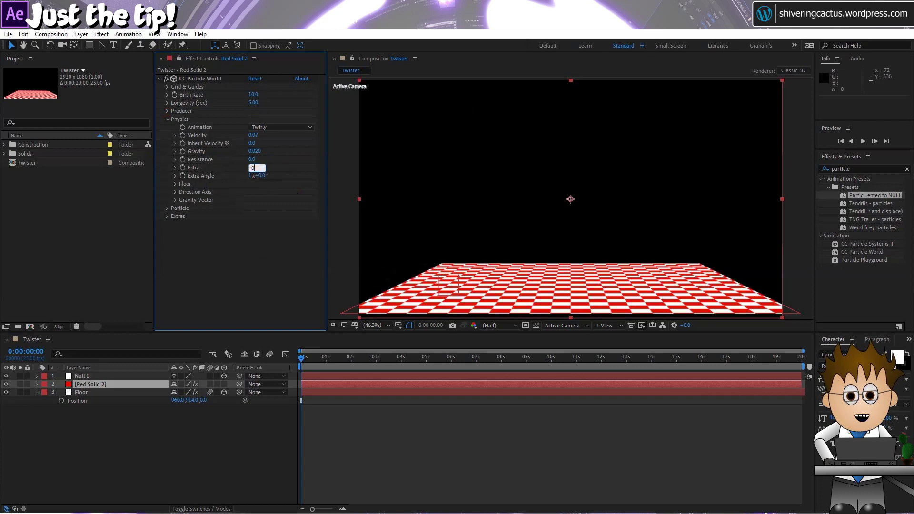
{"action": "key", "text": "Return"}
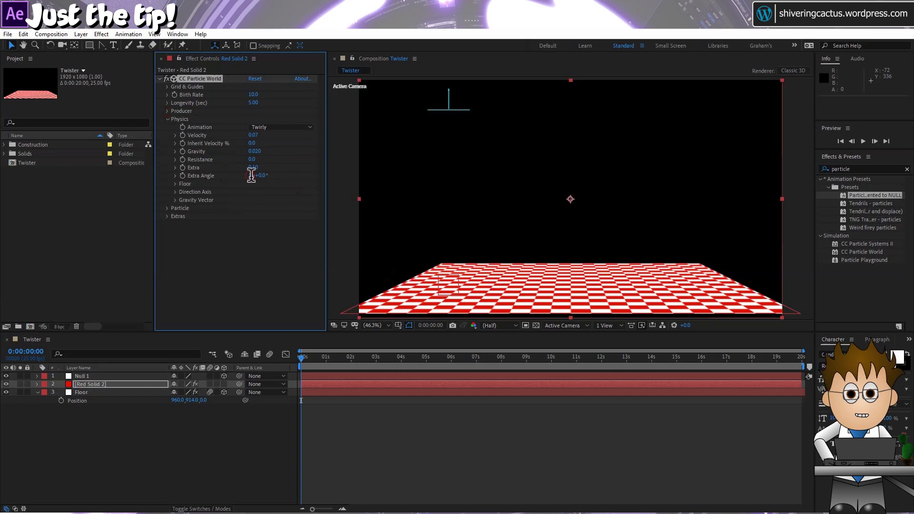
{"action": "key", "text": "Return"}
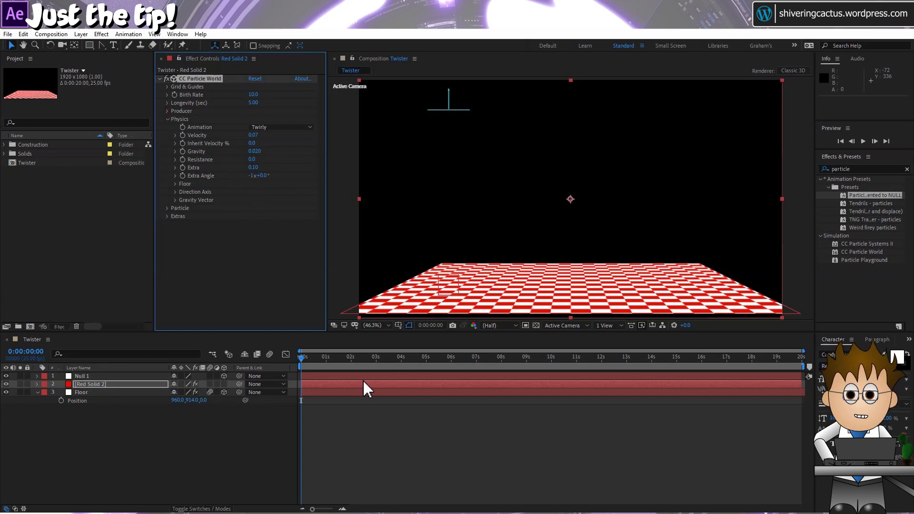
{"action": "left_click_drag", "start_coordinate": [338, 358], "coordinate": [441, 371]}
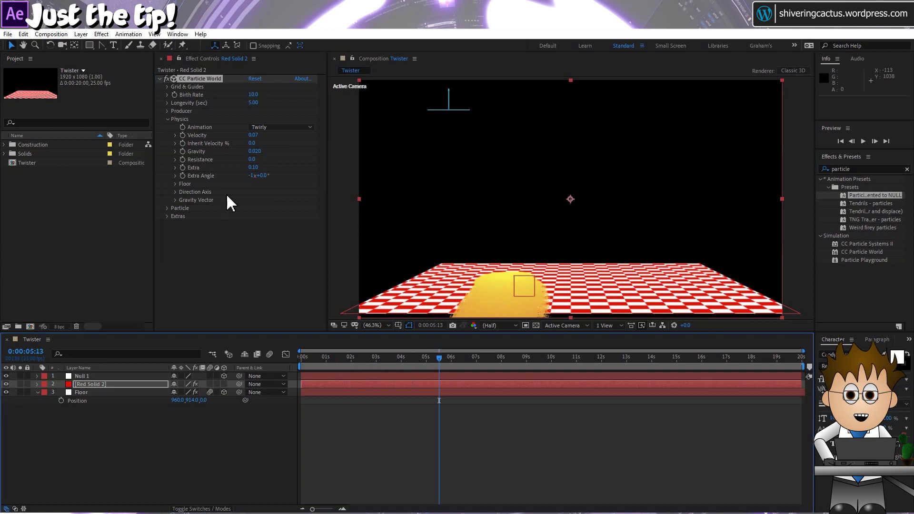
- Set the Gravity Vector Y to -1 so particles rise
{"action": "left_click", "coordinate": [175, 200]}
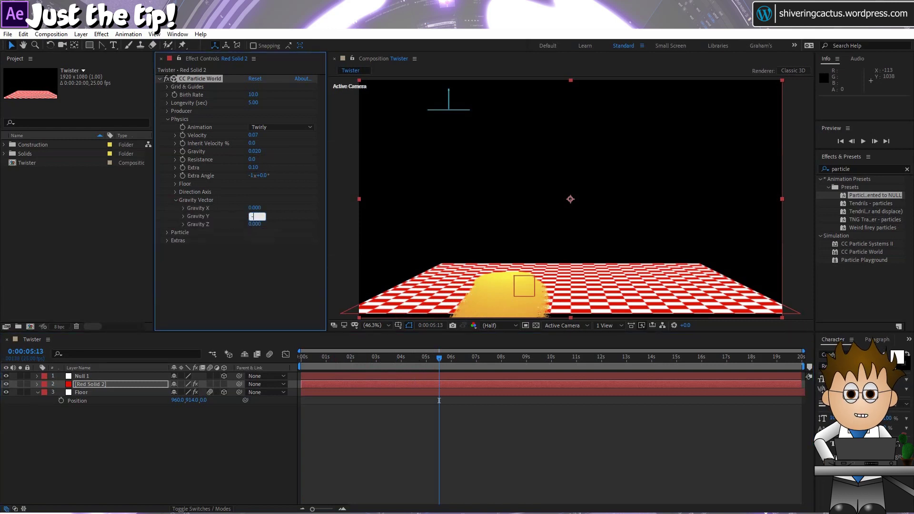
{"action": "type", "text": "-1"}
{"action": "left_click", "coordinate": [267, 240]}
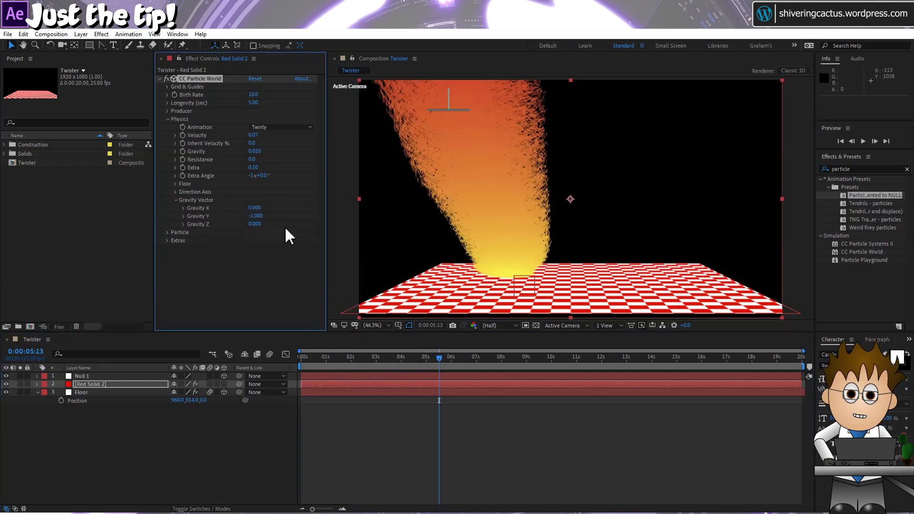
- Make the particles Faded Spheres with Death Size 0.8 and 100% size variation
{"action": "left_click", "coordinate": [167, 119]}
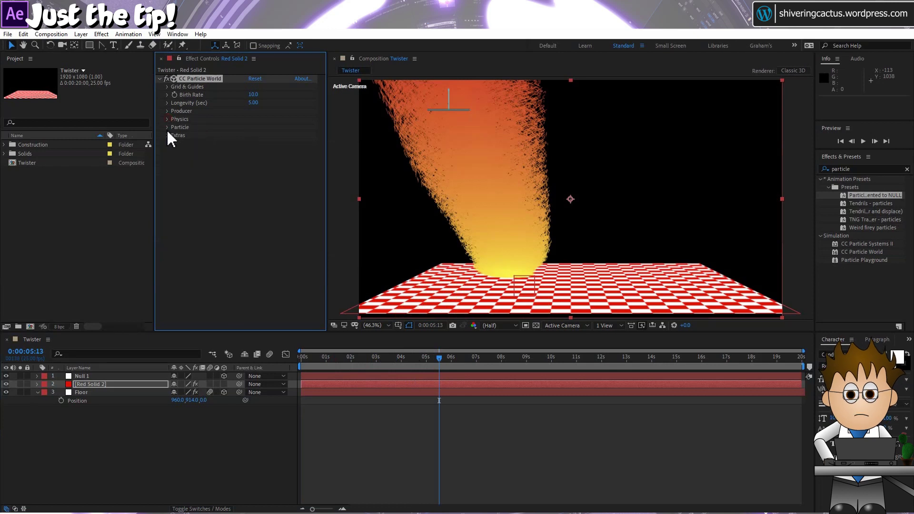
{"action": "left_click", "coordinate": [166, 128]}
{"action": "left_click", "coordinate": [279, 136]}
{"action": "left_click", "coordinate": [292, 180]}
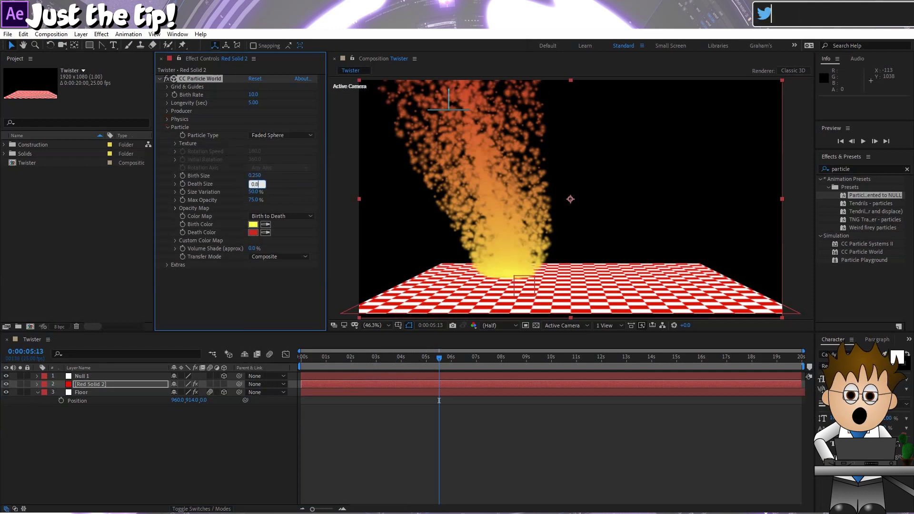
{"action": "key", "text": "Return"}
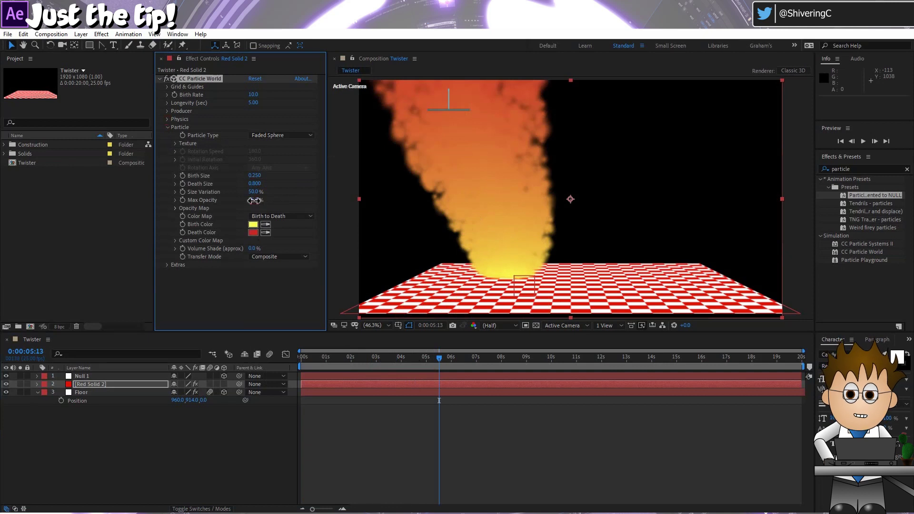
{"action": "left_click_drag", "start_coordinate": [255, 194], "coordinate": [326, 198]}
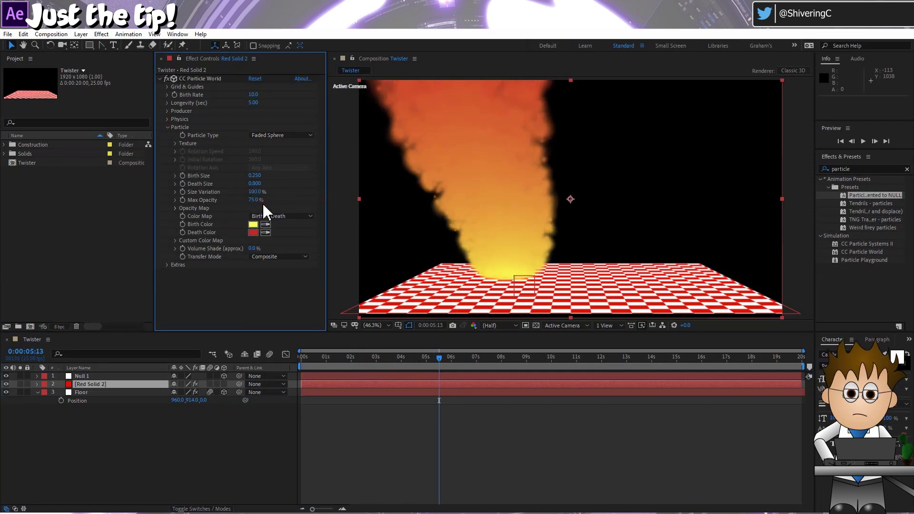
- Give the particles a grey birth colour, dark grey 323232 death colour and 70% volume shade
{"action": "left_click", "coordinate": [253, 225]}
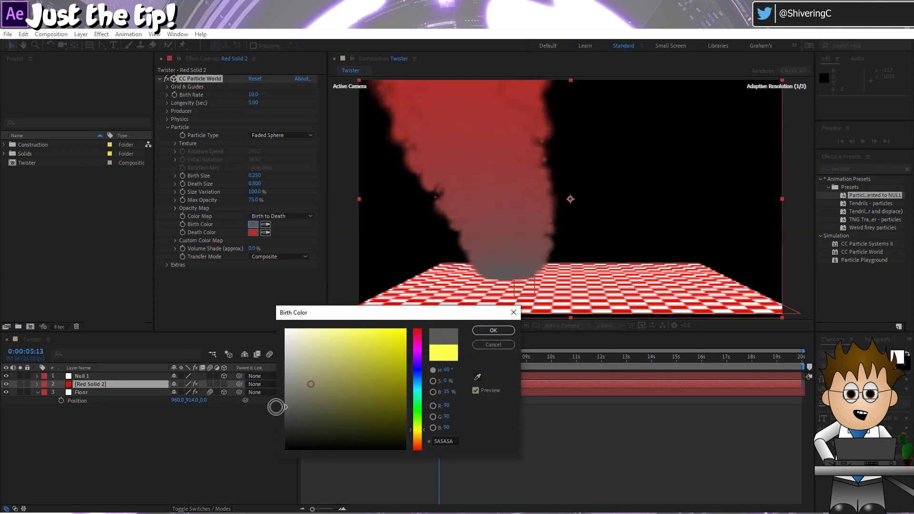
{"action": "left_click", "coordinate": [490, 332]}
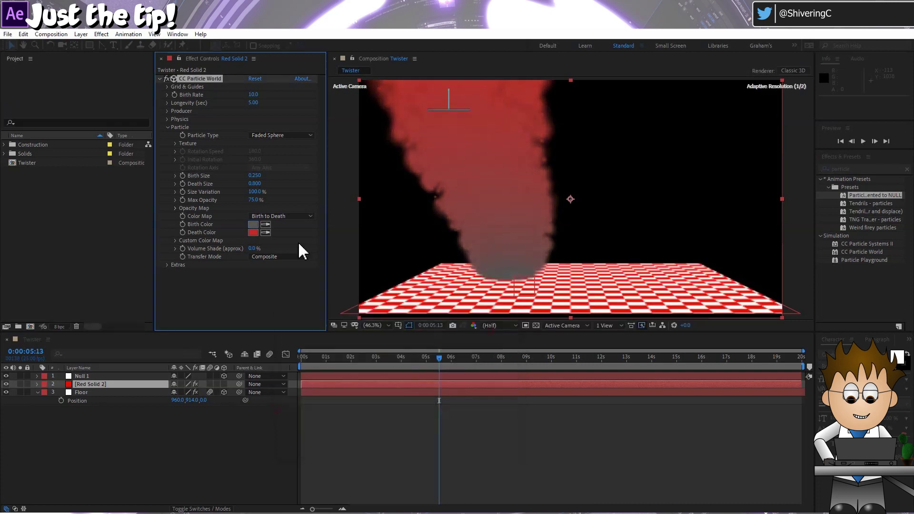
{"action": "left_click", "coordinate": [253, 232]}
{"action": "left_click_drag", "start_coordinate": [295, 419], "coordinate": [270, 425]}
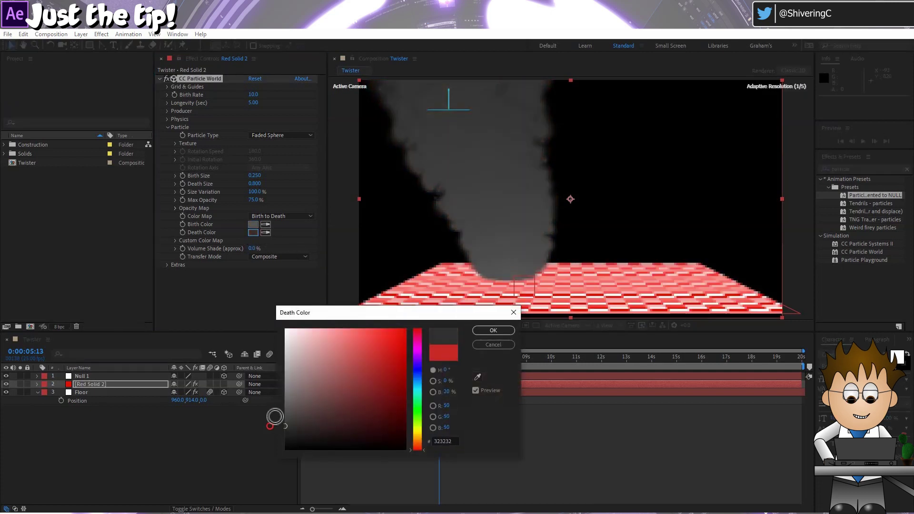
{"action": "left_click", "coordinate": [492, 331]}
{"action": "left_click", "coordinate": [253, 249]}
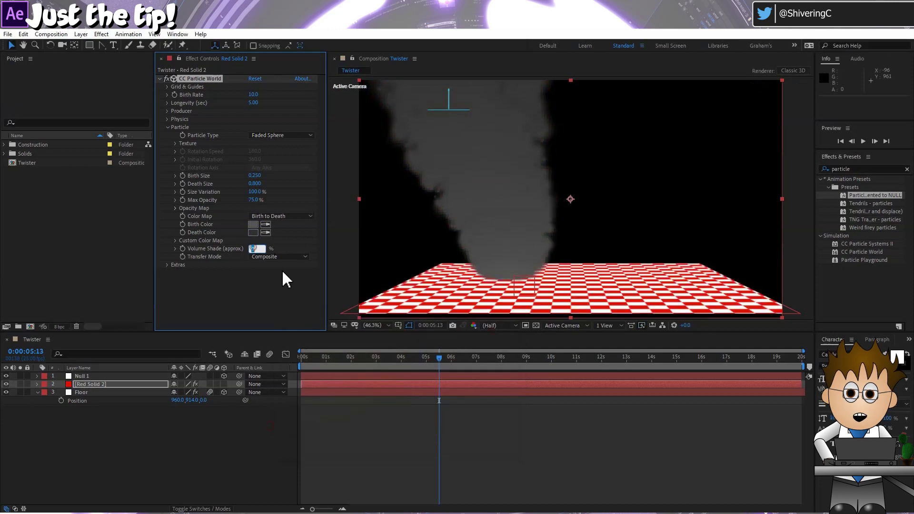
{"action": "type", "text": "70"}
{"action": "key", "text": "Return"}
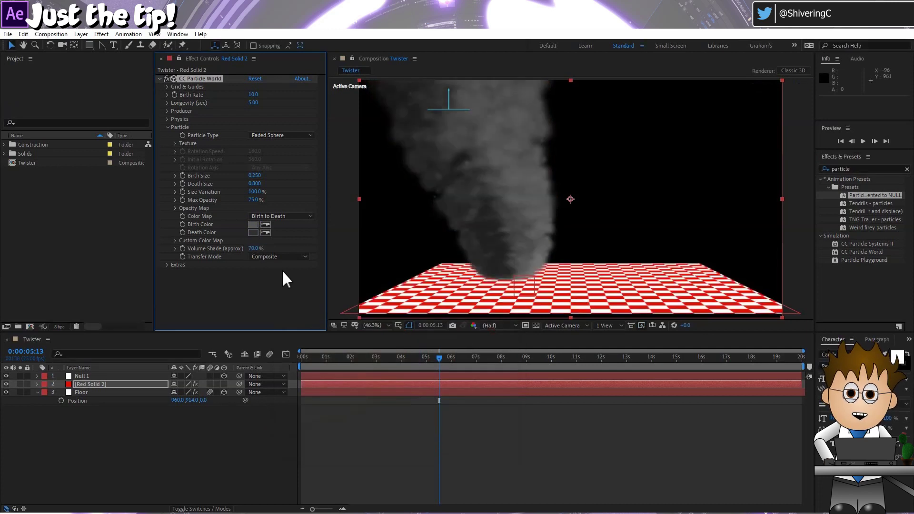
{"action": "left_click", "coordinate": [166, 264]}
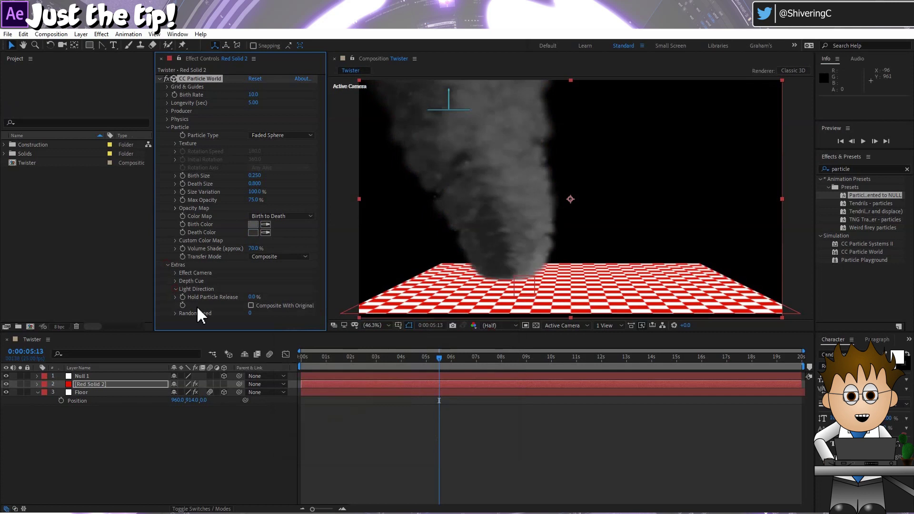
- Set Light X to -0.557 and play the twister preview from the start
{"action": "mouse_move", "coordinate": [255, 297]}
{"action": "left_mouse_down"}
{"action": "mouse_move", "coordinate": [316, 300]}
{"action": "mouse_move", "coordinate": [253, 298]}
{"action": "left_mouse_up"}
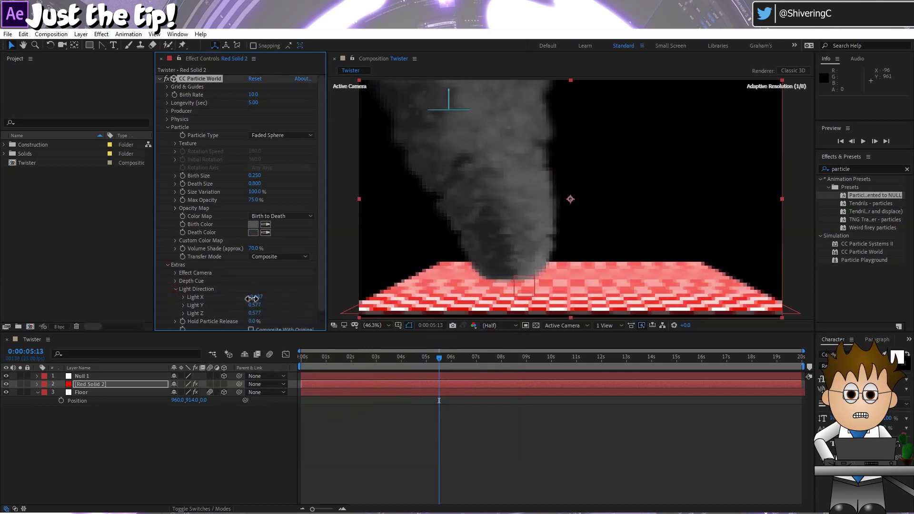
{"action": "key", "text": "Home"}
{"action": "key", "text": "space"}
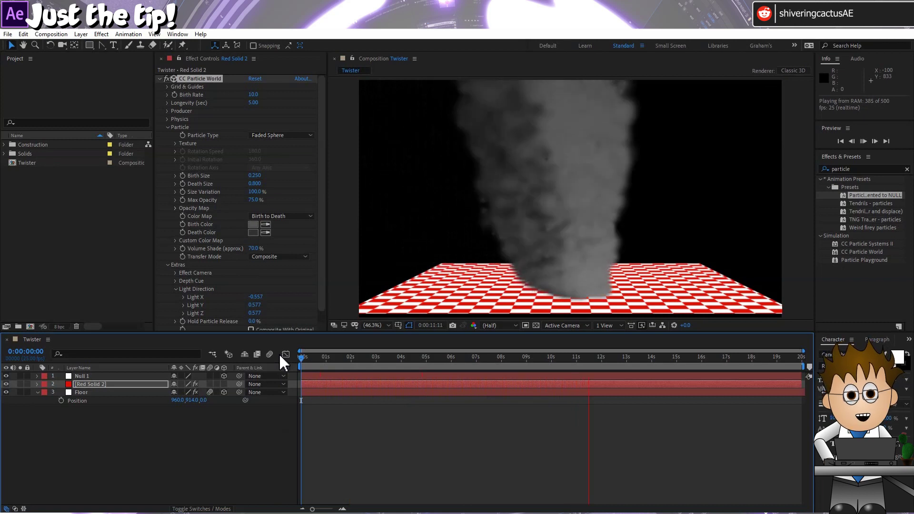
- Stop the preview at 0:00:08:01 and lock the Null 1 and Floor layers
{"action": "left_click_drag", "start_coordinate": [490, 368], "coordinate": [502, 367]}
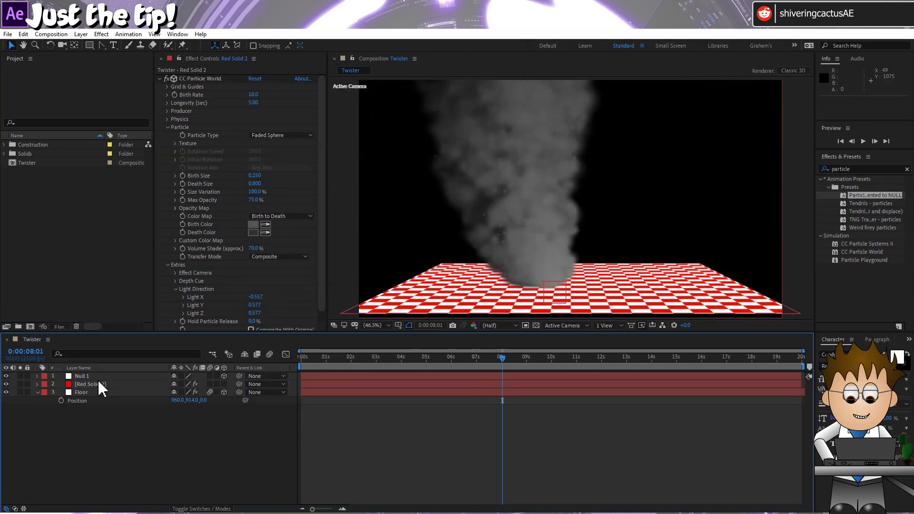
{"action": "left_click", "coordinate": [37, 392]}
{"action": "left_click", "coordinate": [27, 392]}
{"action": "left_click", "coordinate": [27, 376]}
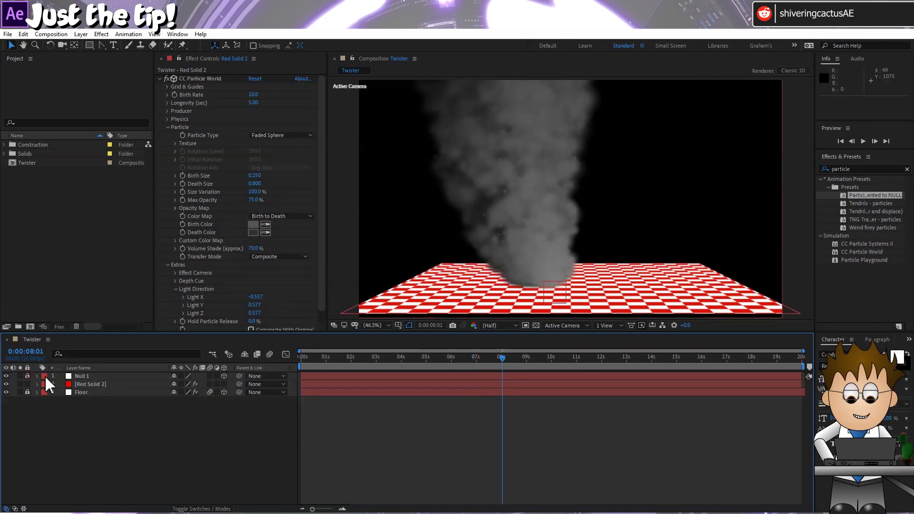
- Duplicate the CC Particle World effect on Red Solid 2
{"action": "left_click", "coordinate": [204, 80]}
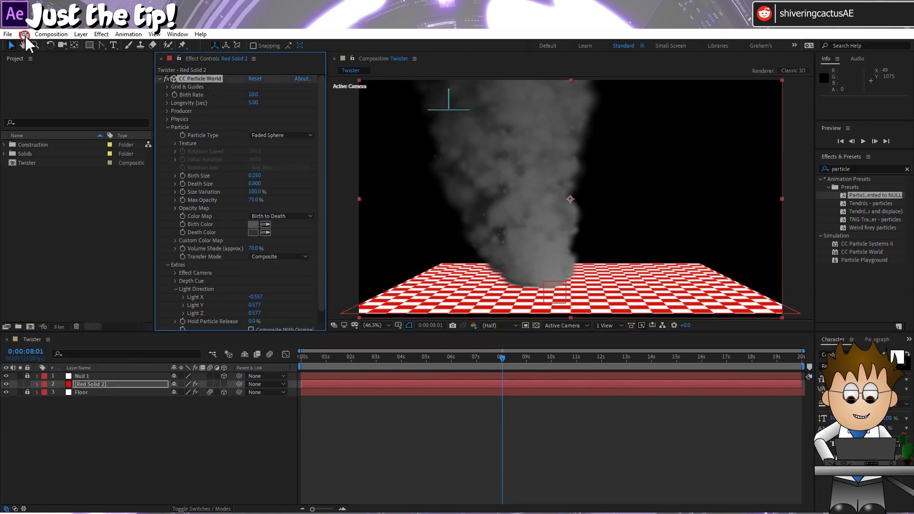
{"action": "left_click", "coordinate": [25, 35]}
{"action": "left_click", "coordinate": [48, 153]}
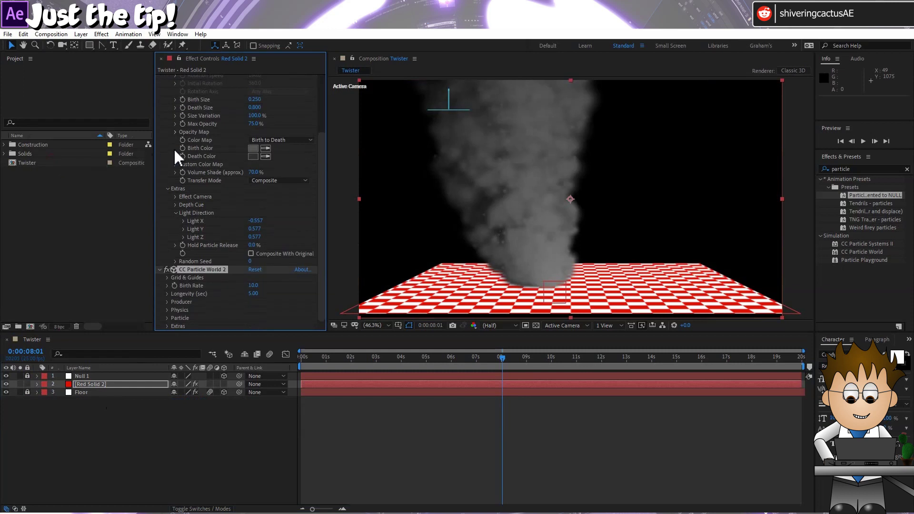
{"action": "key", "text": "Delete"}
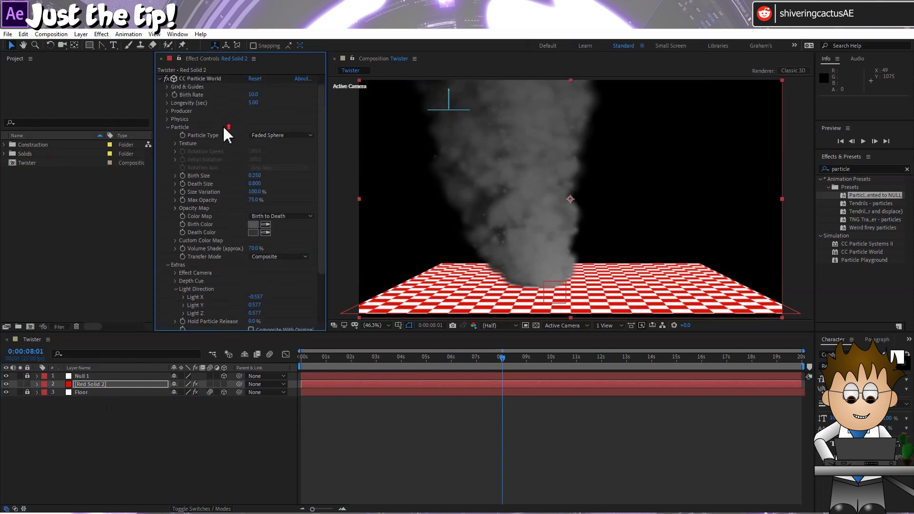
- Rename the original particle effect 'Debris' and the duplicate 'Twister'
{"action": "left_click", "coordinate": [203, 80]}
{"action": "key", "text": "Return"}
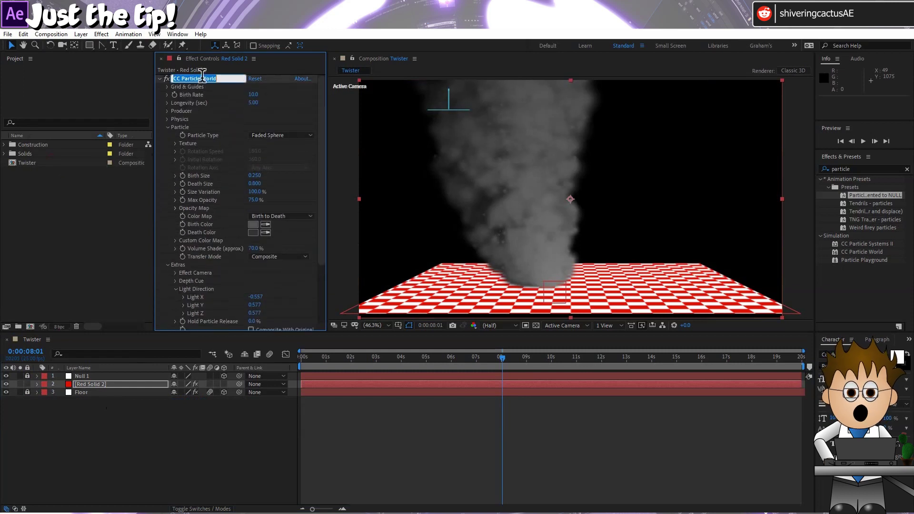
{"action": "type", "text": "Debris"}
{"action": "key", "text": "Return"}
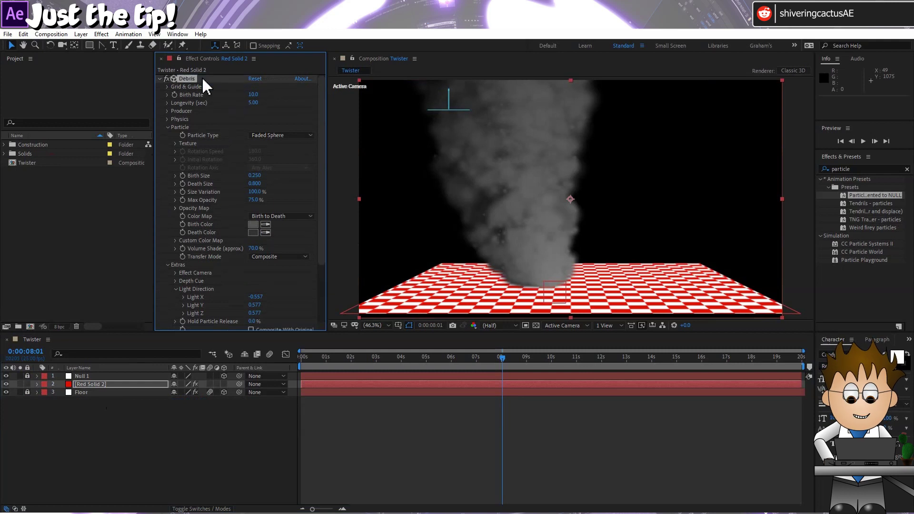
{"action": "scroll", "coordinate": [198, 85], "scroll_direction": "down", "scroll_amount": 4}
{"action": "left_click", "coordinate": [201, 269]}
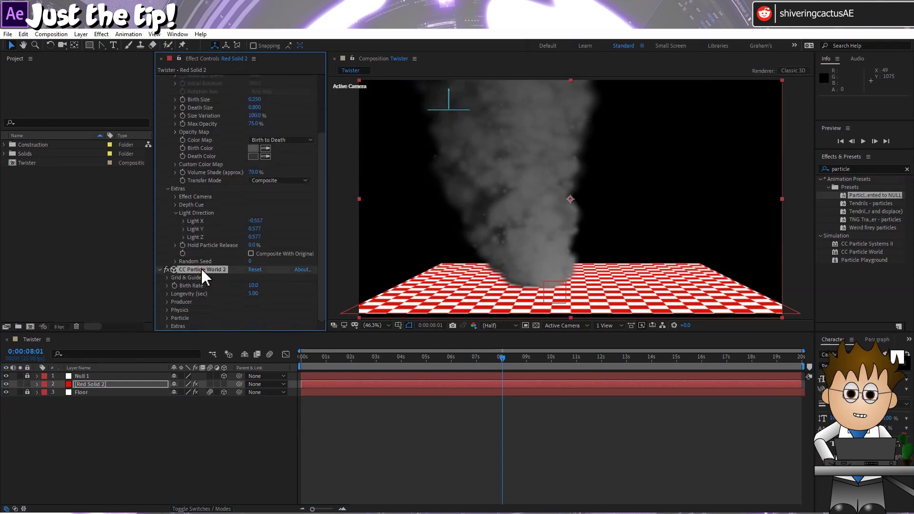
{"action": "key", "text": "Return"}
{"action": "type", "text": "Twister"}
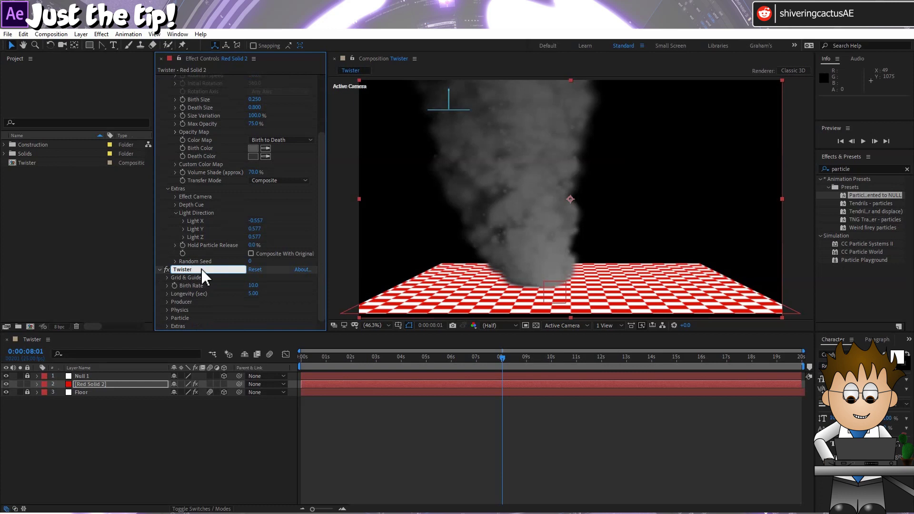
{"action": "key", "text": "Return"}
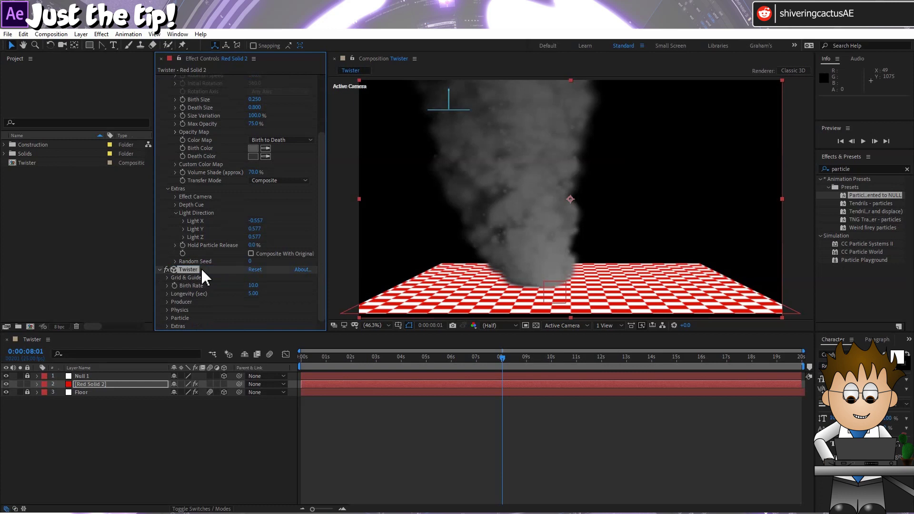
- Enable Composite With Original on Twister, then switch Twister off and collapse it
{"action": "left_click", "coordinate": [168, 326]}
{"action": "scroll", "coordinate": [209, 305], "scroll_direction": "down", "scroll_amount": 2}
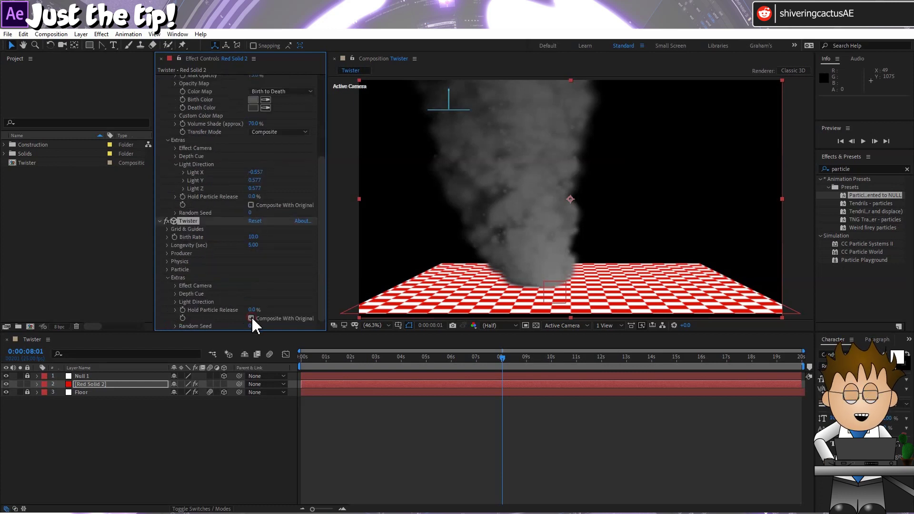
{"action": "left_click", "coordinate": [251, 318]}
{"action": "left_click", "coordinate": [166, 221]}
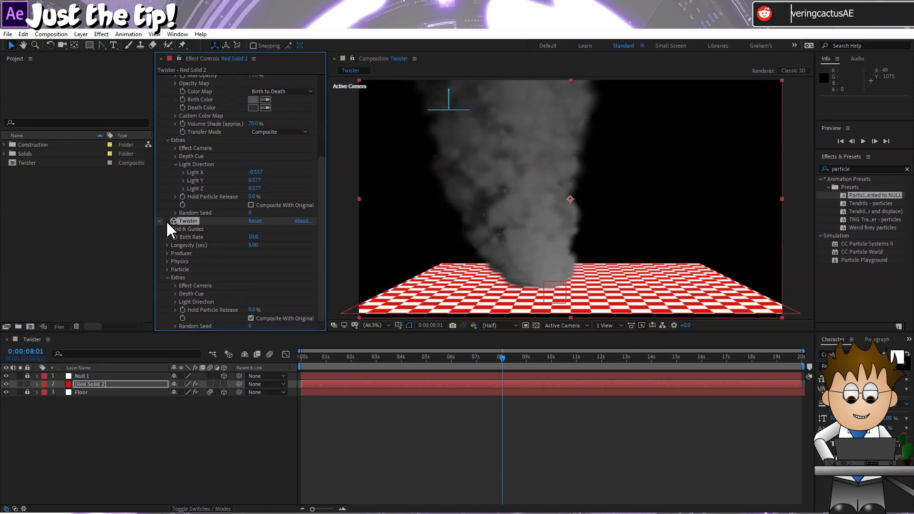
{"action": "left_click", "coordinate": [160, 221]}
{"action": "scroll", "coordinate": [190, 230], "scroll_direction": "up", "scroll_amount": 5}
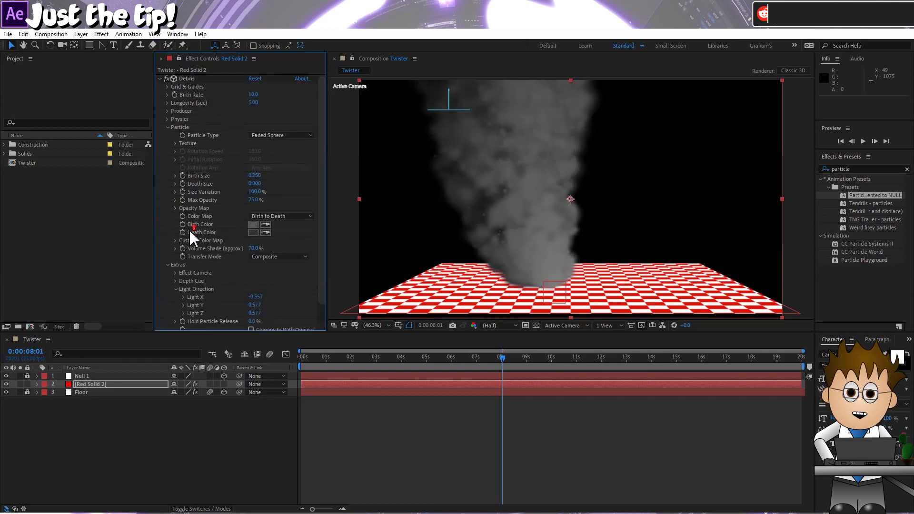
- Set the Debris Birth Rate to 0.4 and Producer Radius X and Z to 0.095
{"action": "left_click", "coordinate": [187, 78]}
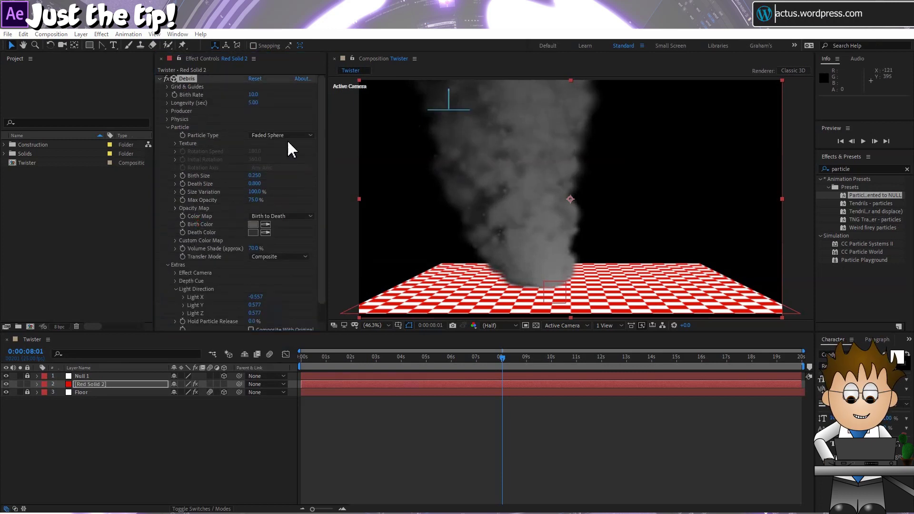
{"action": "left_click", "coordinate": [254, 95]}
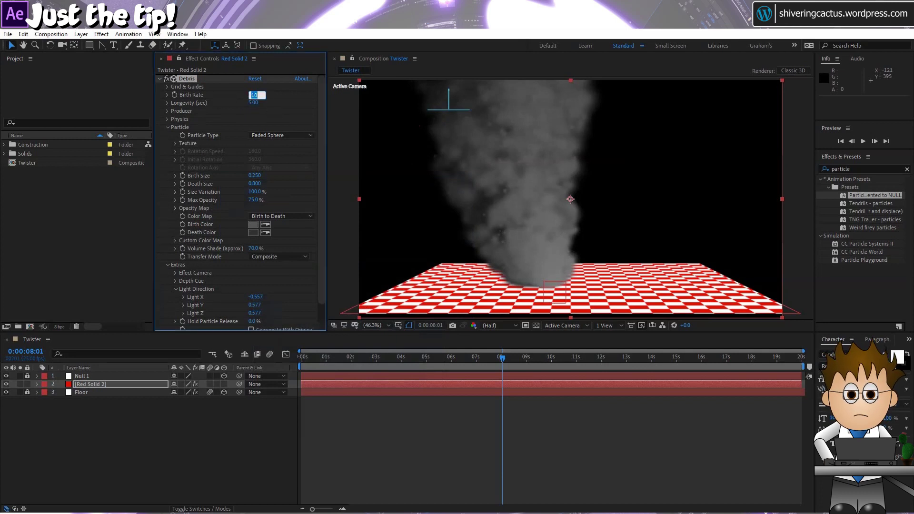
{"action": "type", "text": "0.4"}
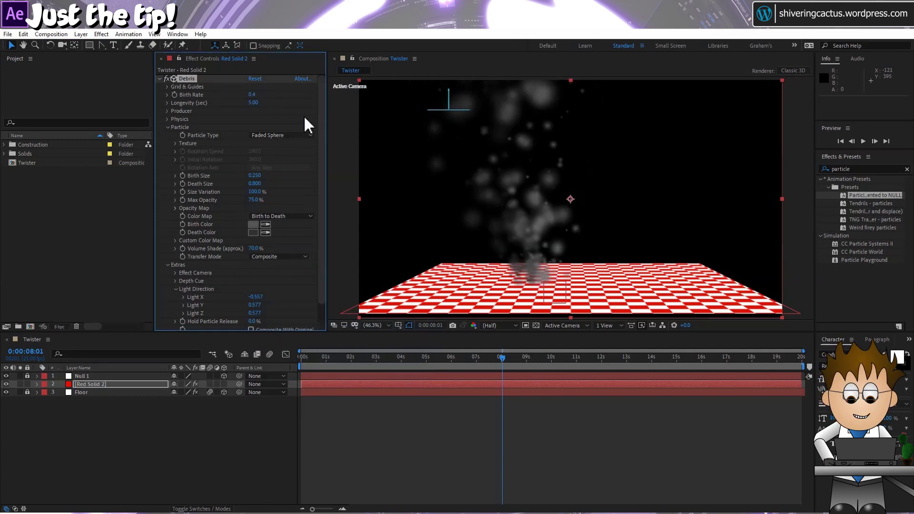
{"action": "left_click", "coordinate": [167, 111]}
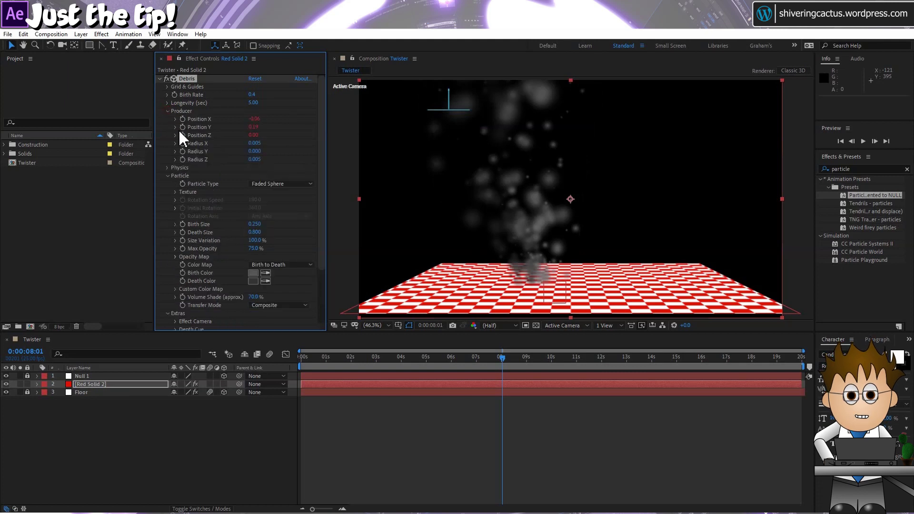
{"action": "left_click", "coordinate": [256, 144]}
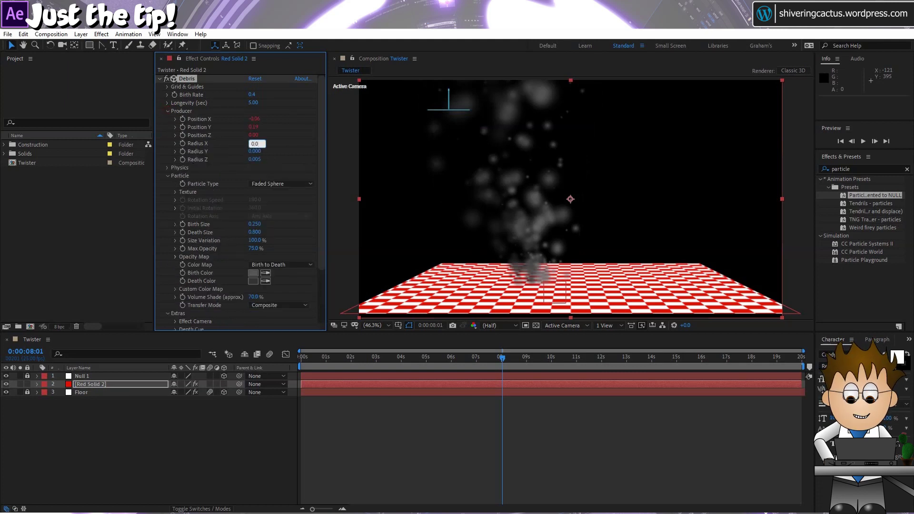
{"action": "type", "text": "0.095"}
{"action": "left_click", "coordinate": [255, 160]}
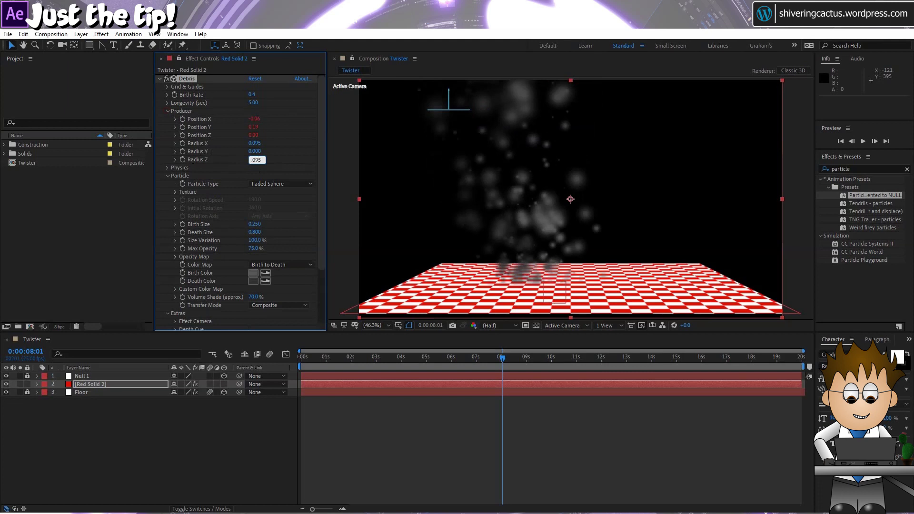
{"action": "key", "text": "Return"}
- Give the Debris physics a Gravity of 0.003
{"action": "left_click", "coordinate": [167, 168]}
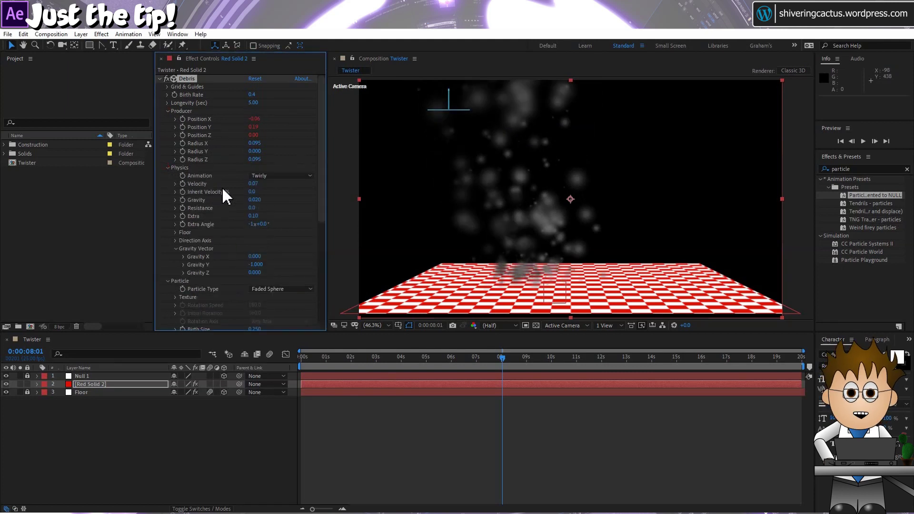
{"action": "left_click", "coordinate": [257, 199]}
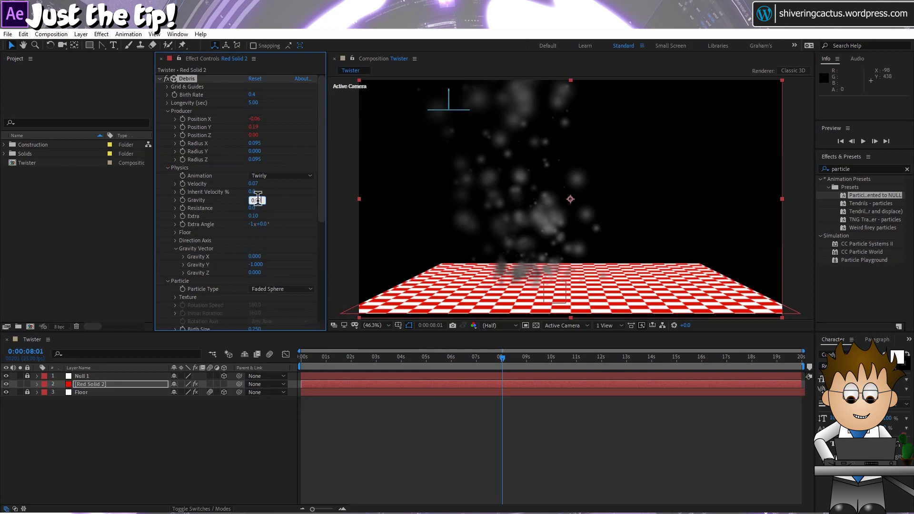
{"action": "type", "text": "0.003"}
{"action": "key", "text": "Return"}
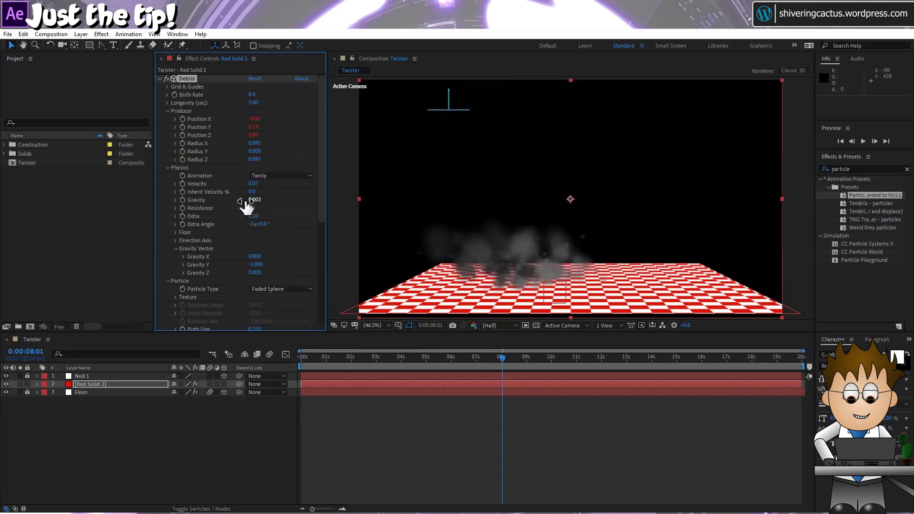
- Switch the Debris particle type to QuadPolygon
{"action": "scroll", "coordinate": [224, 212], "scroll_direction": "down", "scroll_amount": 3}
{"action": "left_click", "coordinate": [284, 225]}
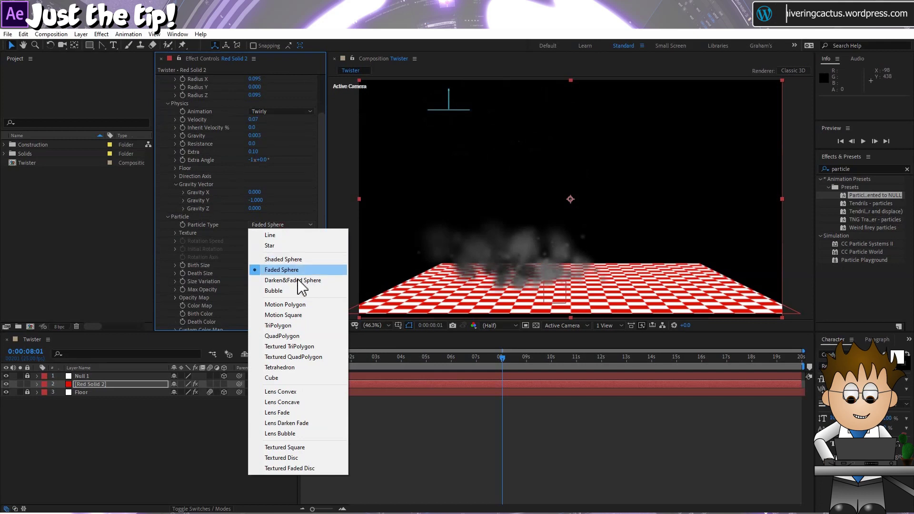
{"action": "left_click", "coordinate": [314, 337]}
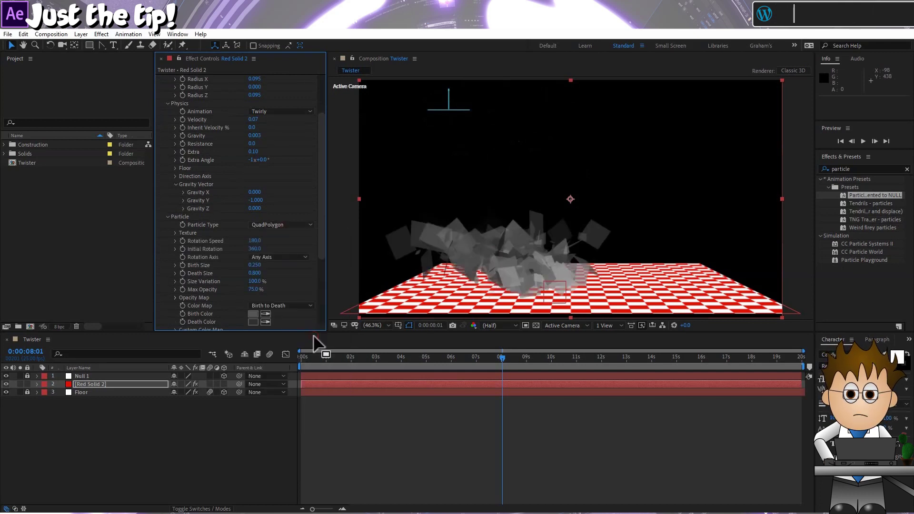
- Set Birth and Death Size to 0.2, Size Variation to 25%, and Max Opacity to 100%
{"action": "scroll", "coordinate": [224, 241], "scroll_direction": "down", "scroll_amount": 3}
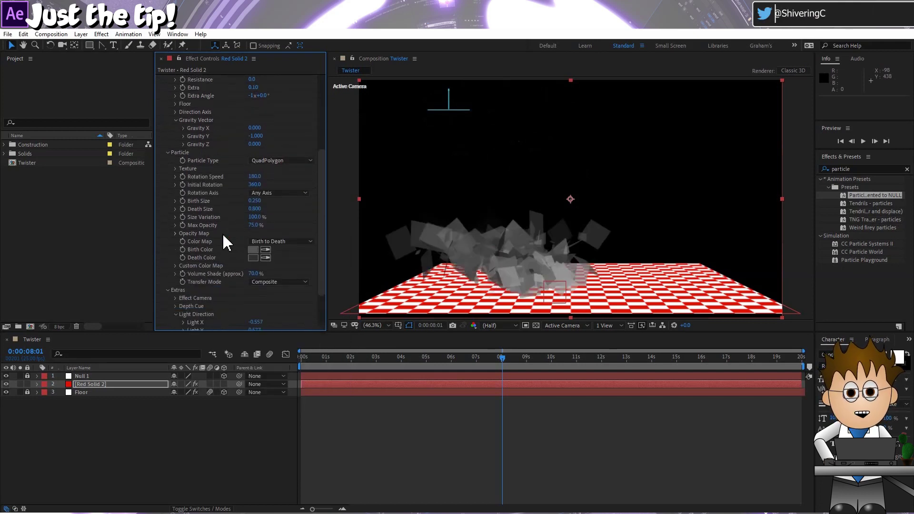
{"action": "left_click", "coordinate": [253, 201]}
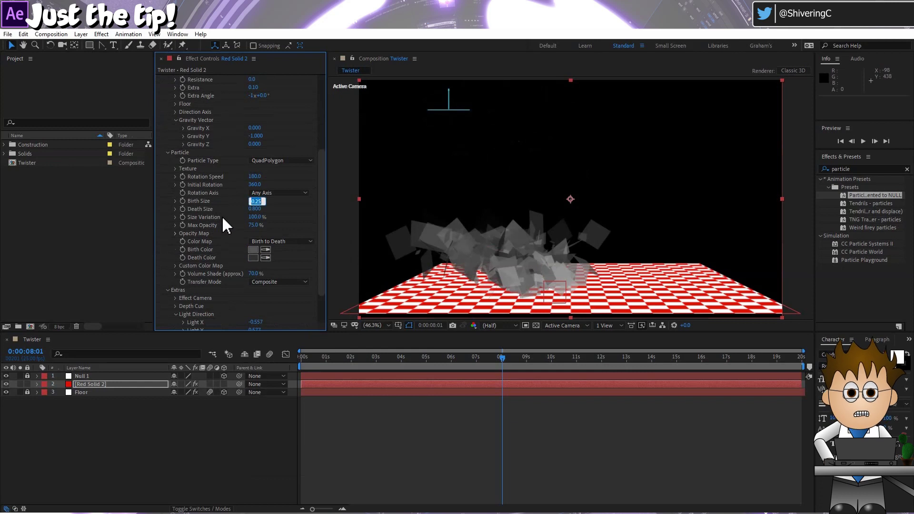
{"action": "type", "text": ".2"}
{"action": "key", "text": "Return"}
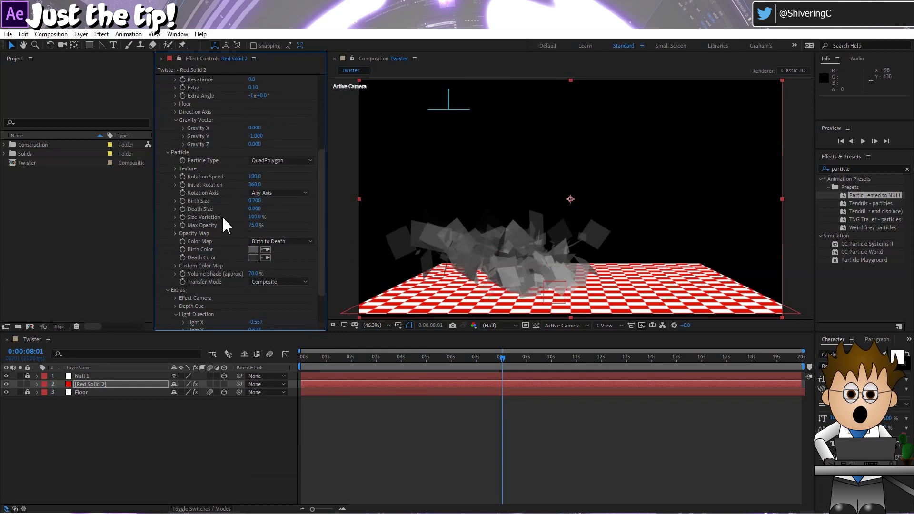
{"action": "left_click", "coordinate": [252, 209]}
{"action": "type", "text": ".2"}
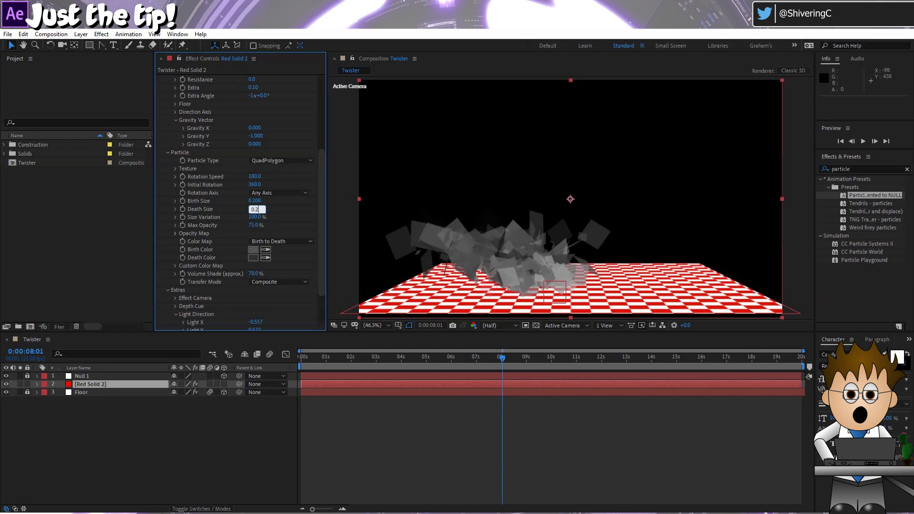
{"action": "key", "text": "Return"}
{"action": "left_click", "coordinate": [254, 217]}
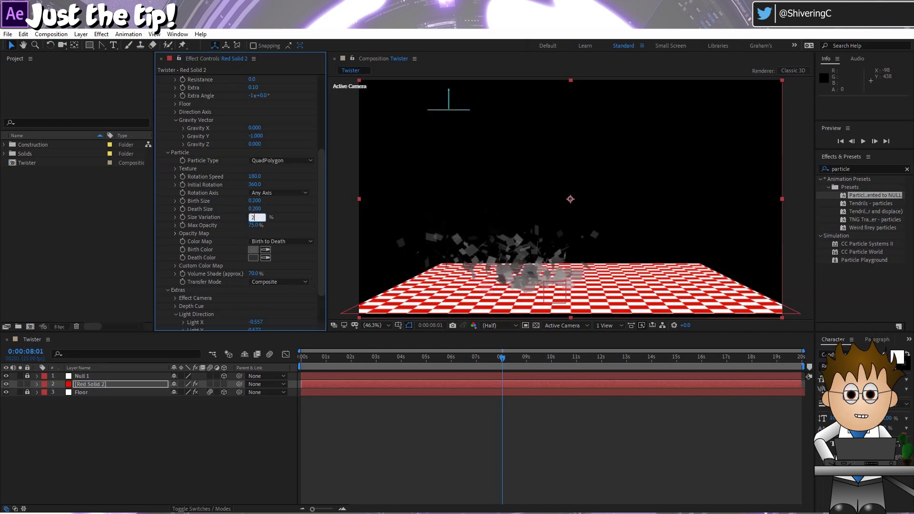
{"action": "type", "text": "25"}
{"action": "key", "text": "Return"}
{"action": "left_click_drag", "start_coordinate": [253, 225], "coordinate": [306, 228]}
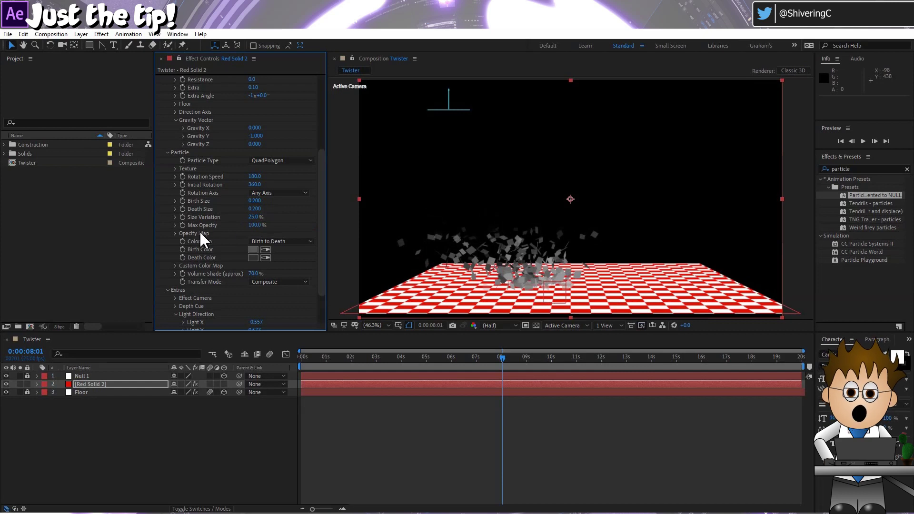
- Make the Debris birth and death colour brown 603400 and raise Volume Shade to 100%
{"action": "left_click", "coordinate": [252, 249]}
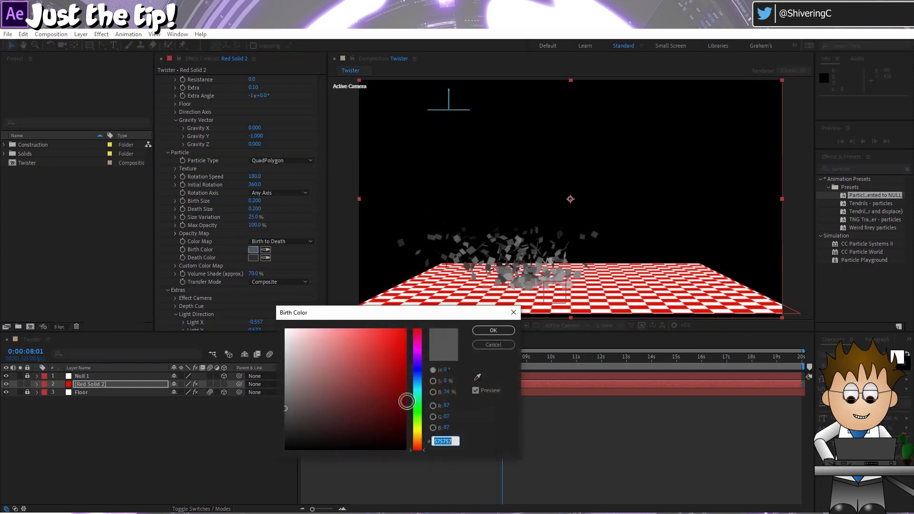
{"action": "left_click", "coordinate": [422, 439]}
{"action": "left_click_drag", "start_coordinate": [373, 410], "coordinate": [405, 404]}
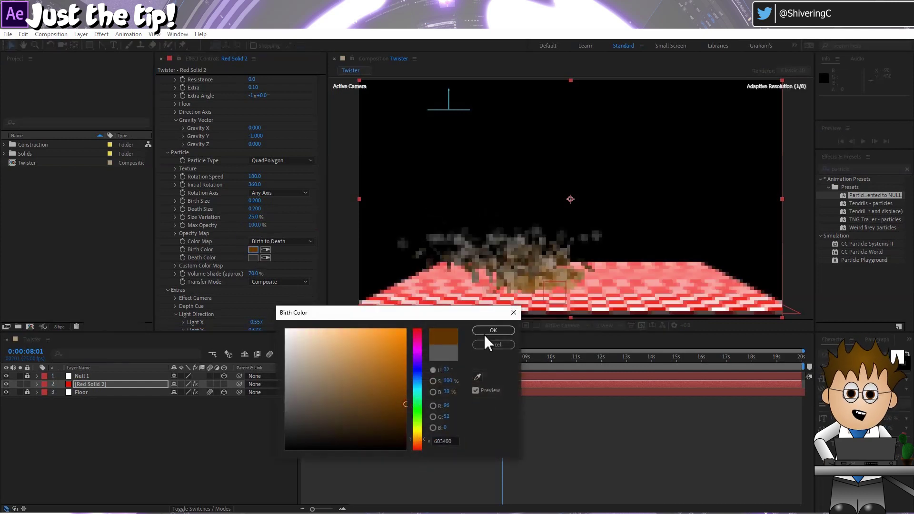
{"action": "left_click", "coordinate": [490, 330]}
{"action": "left_click", "coordinate": [265, 257]}
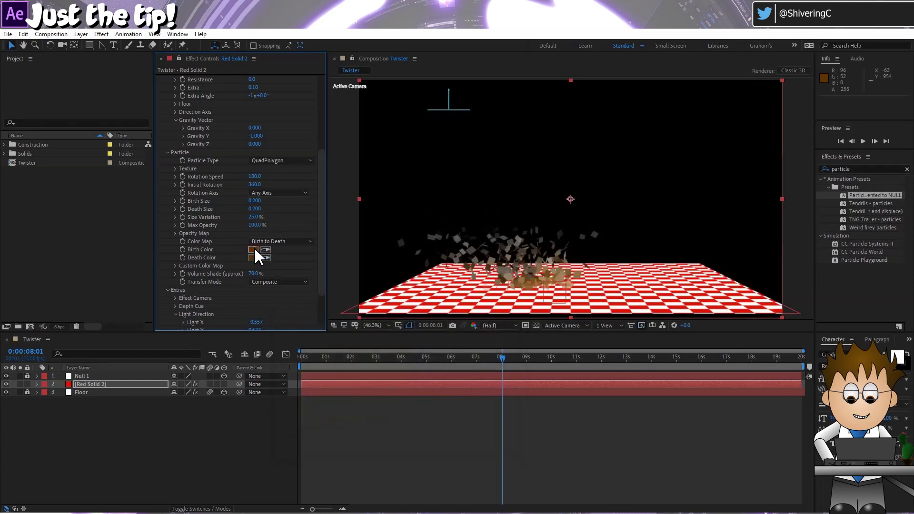
{"action": "left_click_drag", "start_coordinate": [252, 276], "coordinate": [281, 276]}
- Preview the brown debris animation up to about 8 seconds
{"action": "key", "text": "space"}
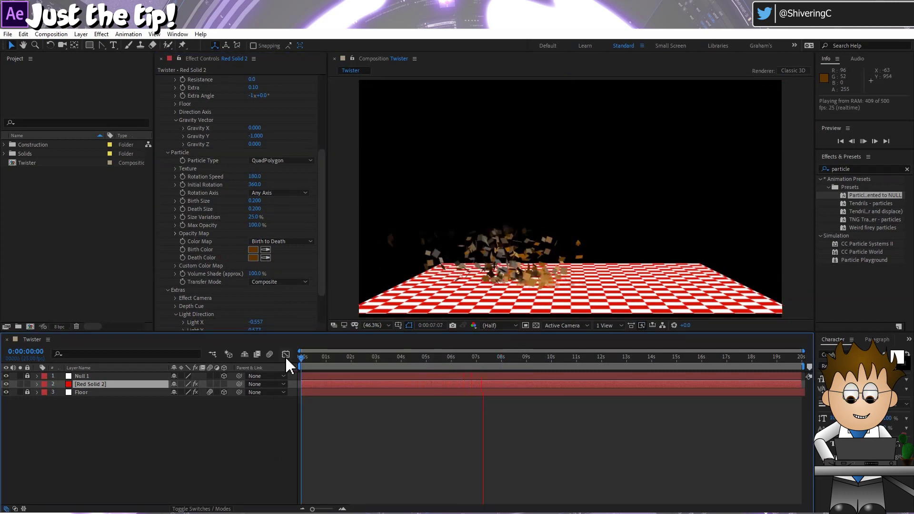
{"action": "key", "text": "space"}
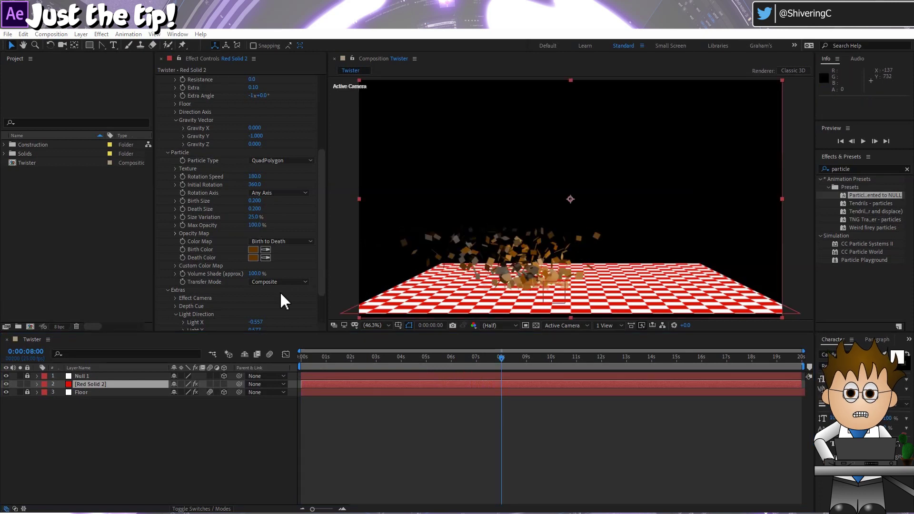
{"action": "scroll", "coordinate": [281, 300], "scroll_direction": "up", "scroll_amount": 6}
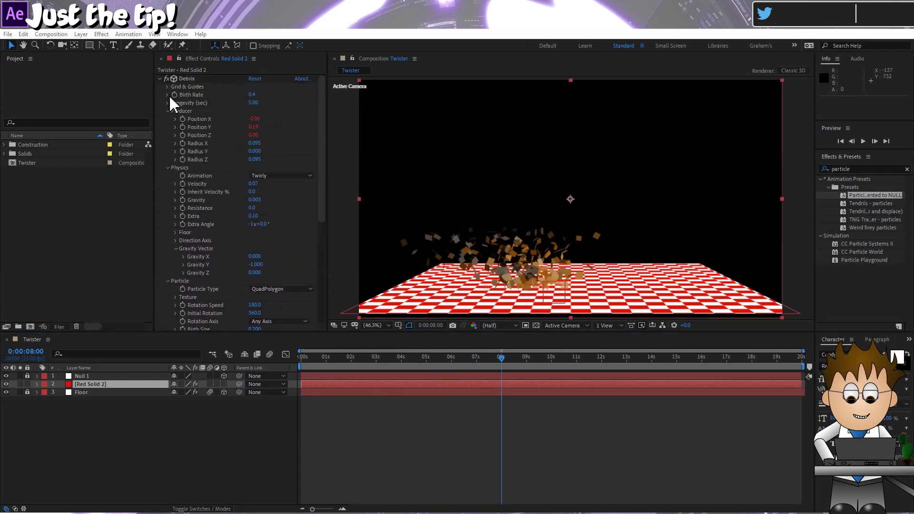
- Add CC Vector Blur to the particle layer, placed above the Twister effect
{"action": "left_click", "coordinate": [160, 79]}
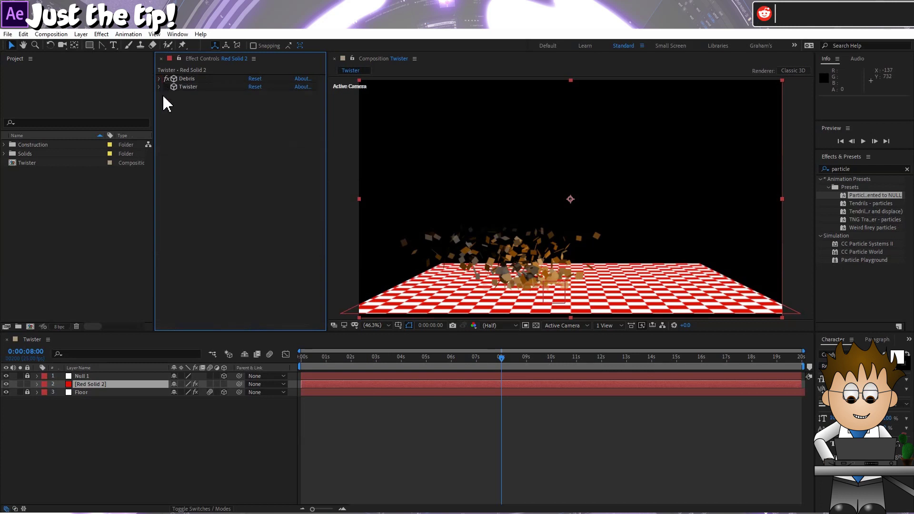
{"action": "left_click", "coordinate": [100, 34]}
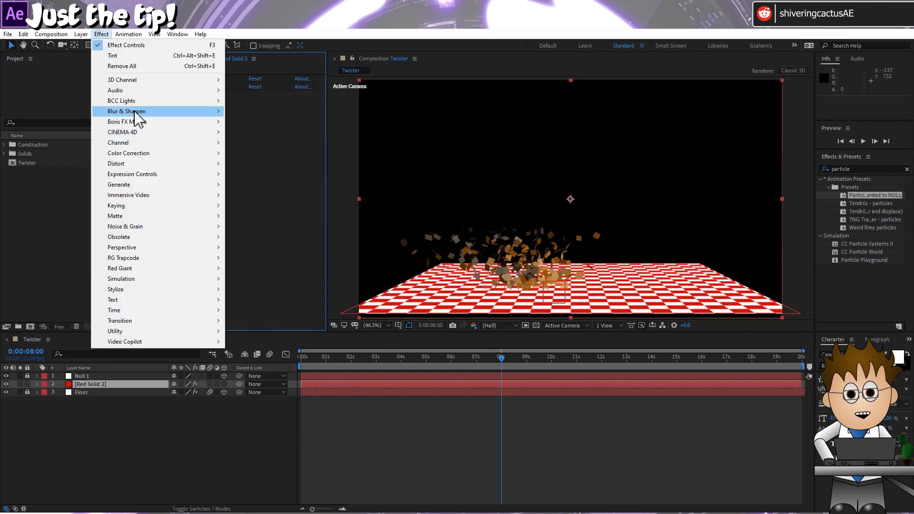
{"action": "mouse_move", "coordinate": [135, 112]}
{"action": "left_click", "coordinate": [273, 173]}
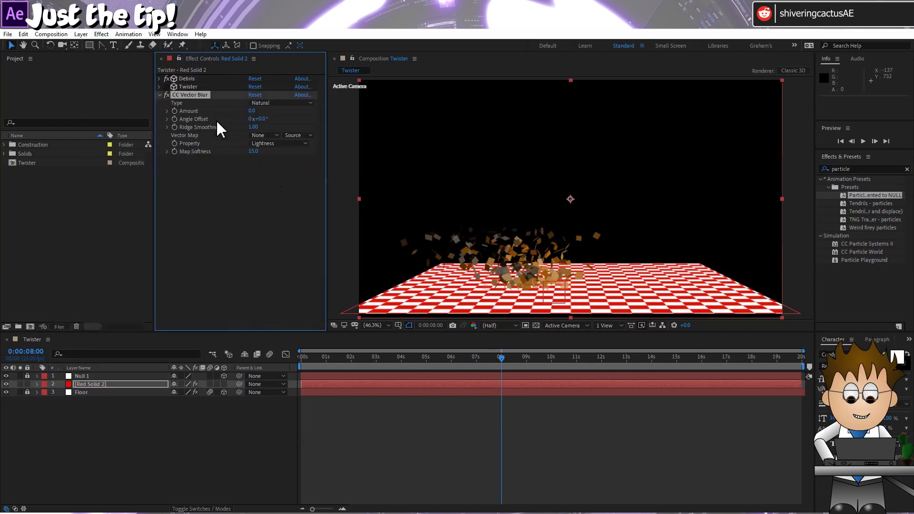
{"action": "left_click_drag", "start_coordinate": [196, 95], "coordinate": [204, 86]}
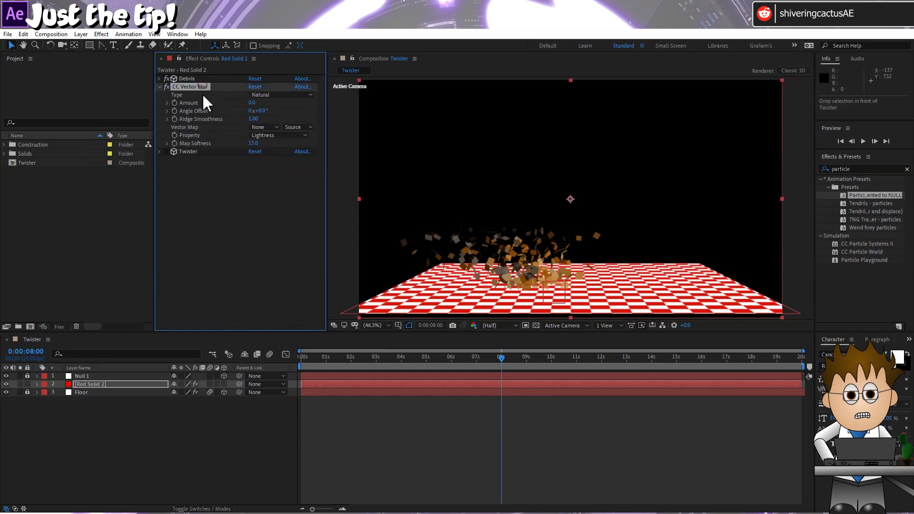
- Set the vector blur to Constant Length, Amount 15, Alpha, then re-enable Twister and motion blur
{"action": "left_click", "coordinate": [292, 94]}
{"action": "left_click", "coordinate": [302, 115]}
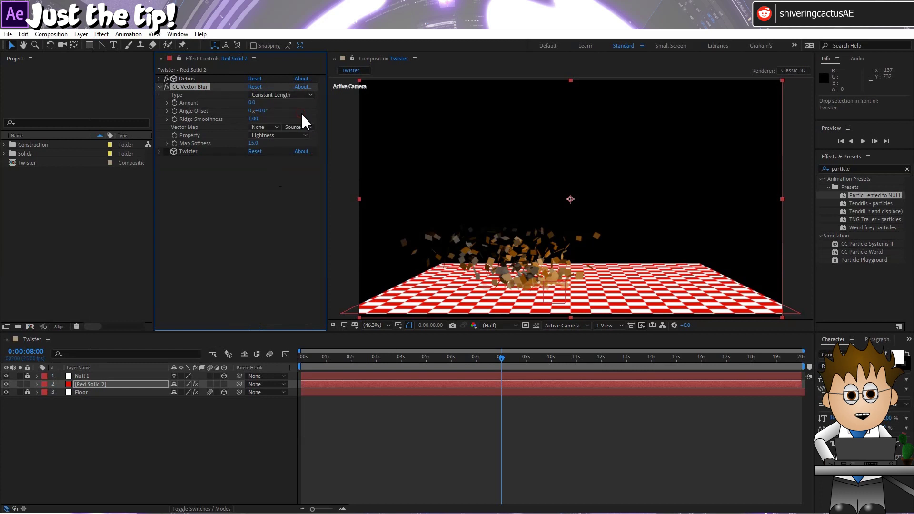
{"action": "left_click", "coordinate": [252, 103]}
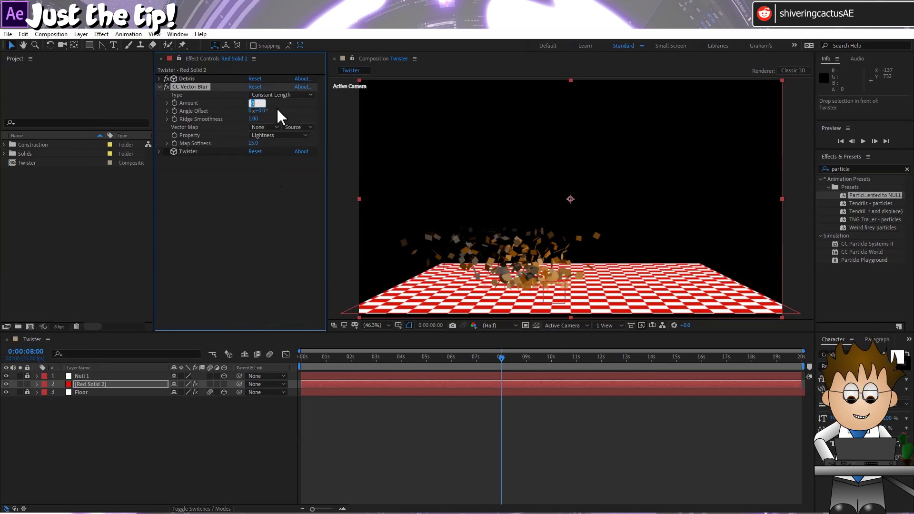
{"action": "key", "text": "Return"}
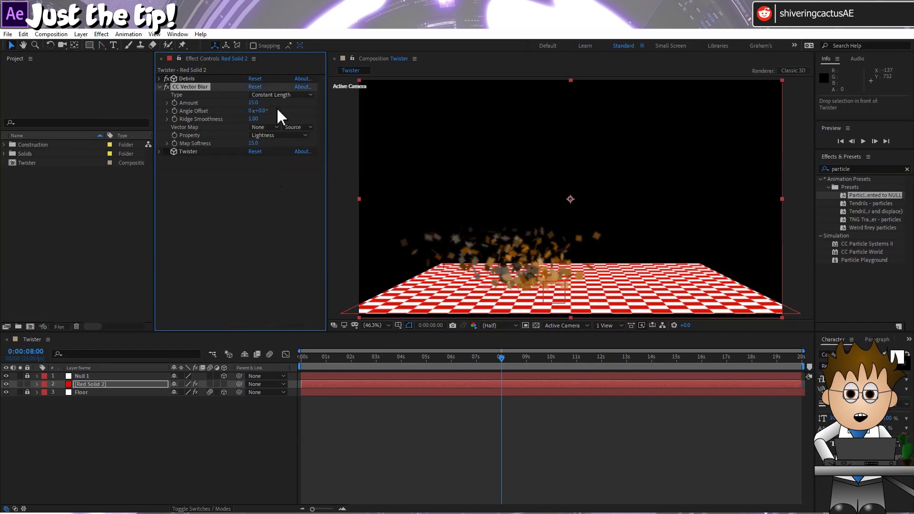
{"action": "left_click", "coordinate": [279, 135]}
{"action": "left_click", "coordinate": [281, 177]}
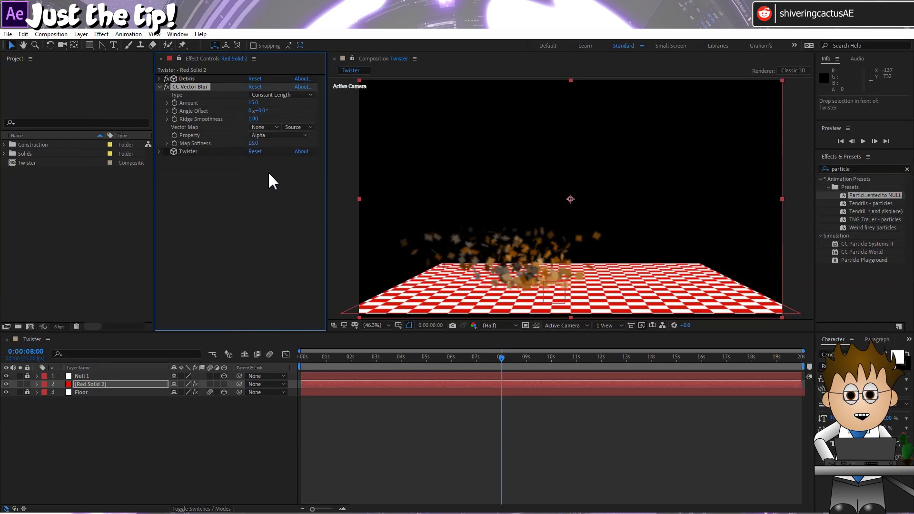
{"action": "left_click", "coordinate": [167, 151]}
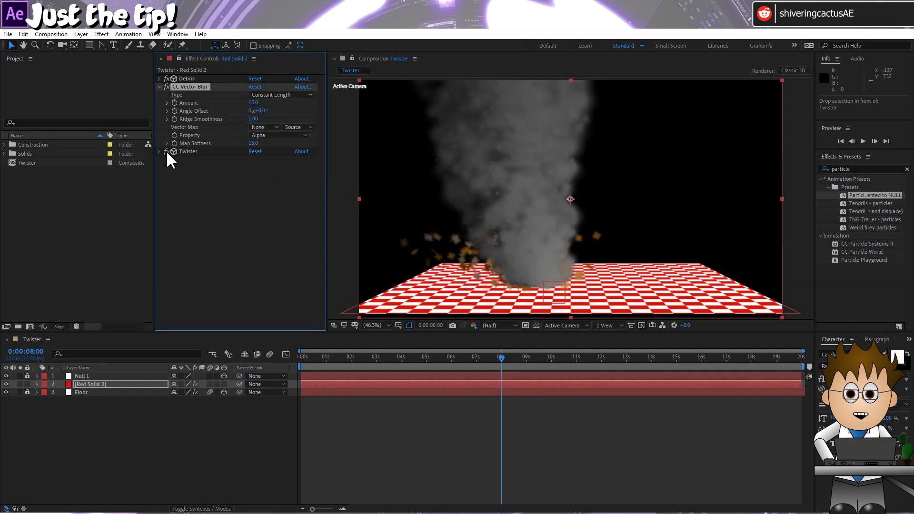
{"action": "left_click", "coordinate": [210, 384]}
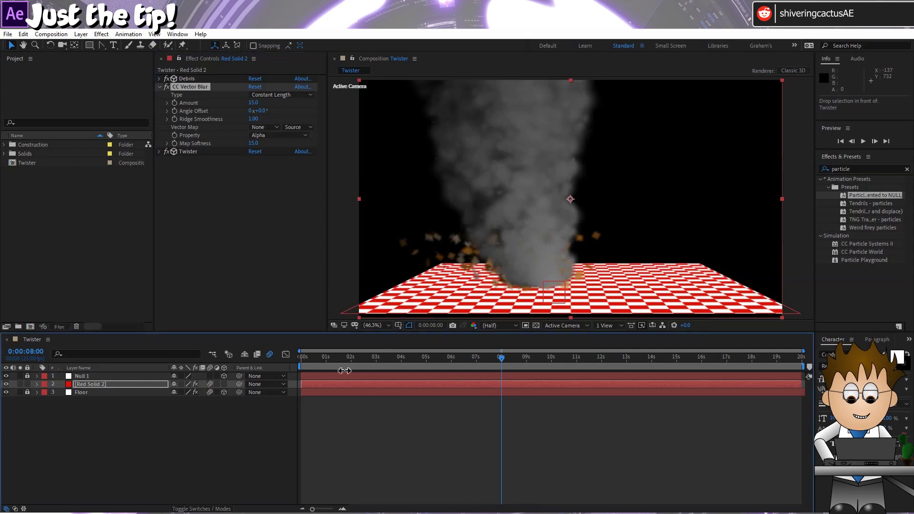
- Preview the motion-blurred tornado and duplicate the particle solid layer
{"action": "key", "text": "space"}
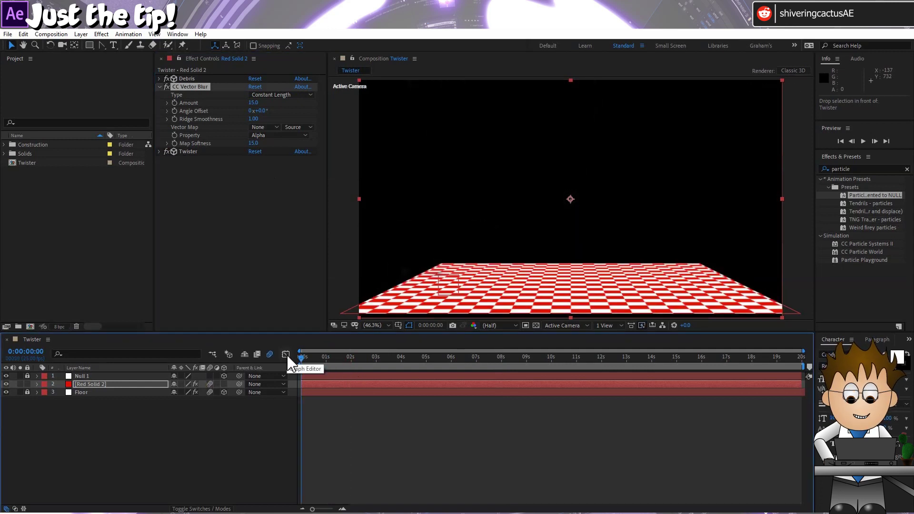
{"action": "left_click", "coordinate": [24, 34]}
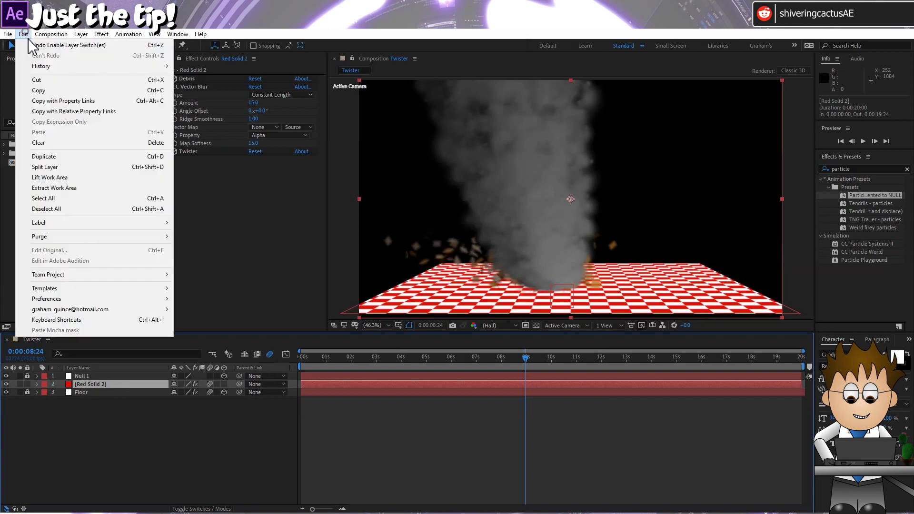
{"action": "left_click", "coordinate": [54, 156]}
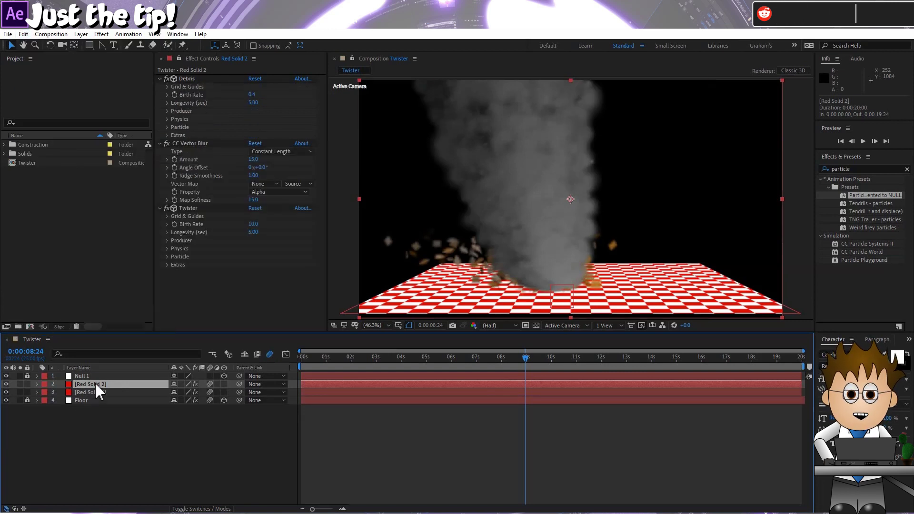
- Rename the two particle layers 'Twister' and 'Damage'
{"action": "key", "text": "Return"}
{"action": "type", "text": "Twister"}
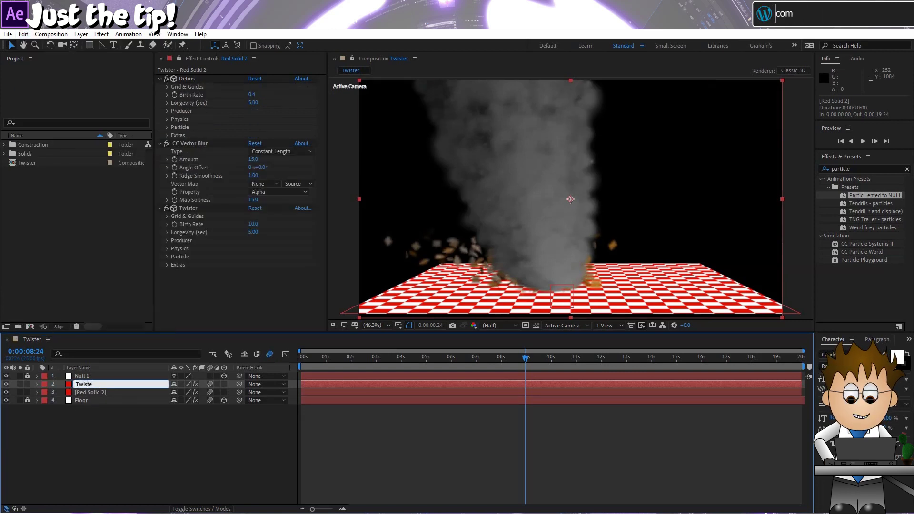
{"action": "key", "text": "Return"}
{"action": "left_click", "coordinate": [97, 393]}
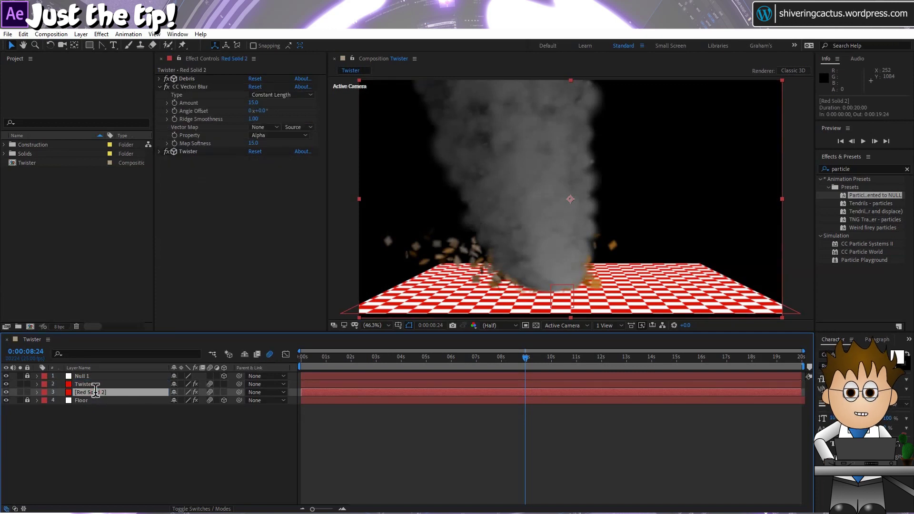
{"action": "key", "text": "Return"}
{"action": "type", "text": "Damag"}
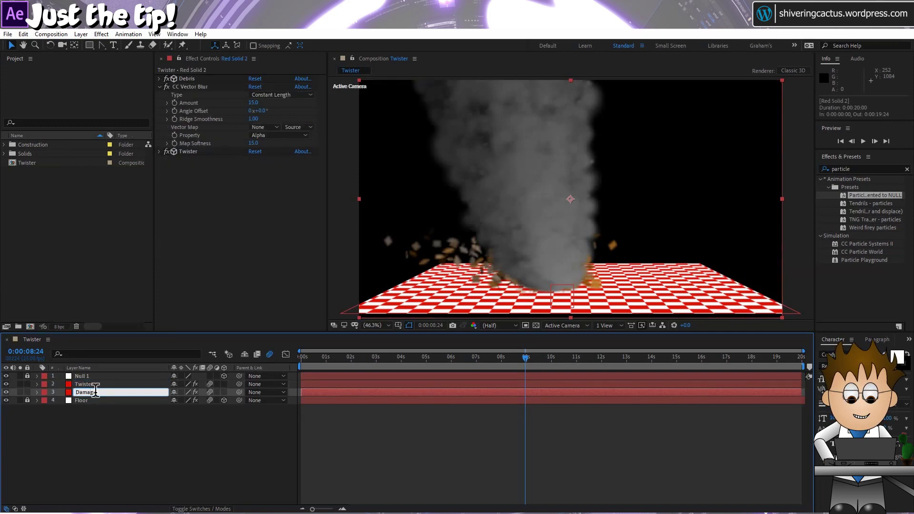
{"action": "type", "text": "e"}
{"action": "key", "text": "Return"}
- Solo Damage and Floor, and delete CC Vector Blur and Twister effects from Damage
{"action": "left_click", "coordinate": [20, 392]}
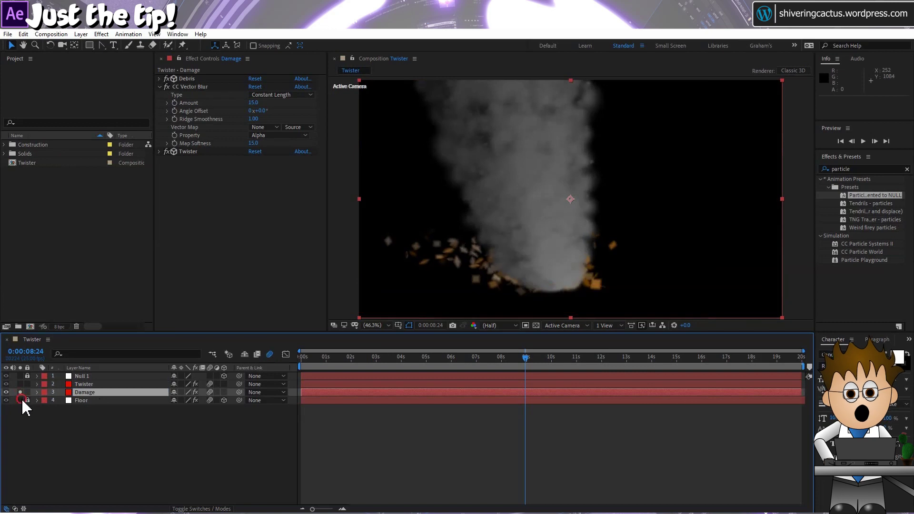
{"action": "left_click", "coordinate": [20, 400]}
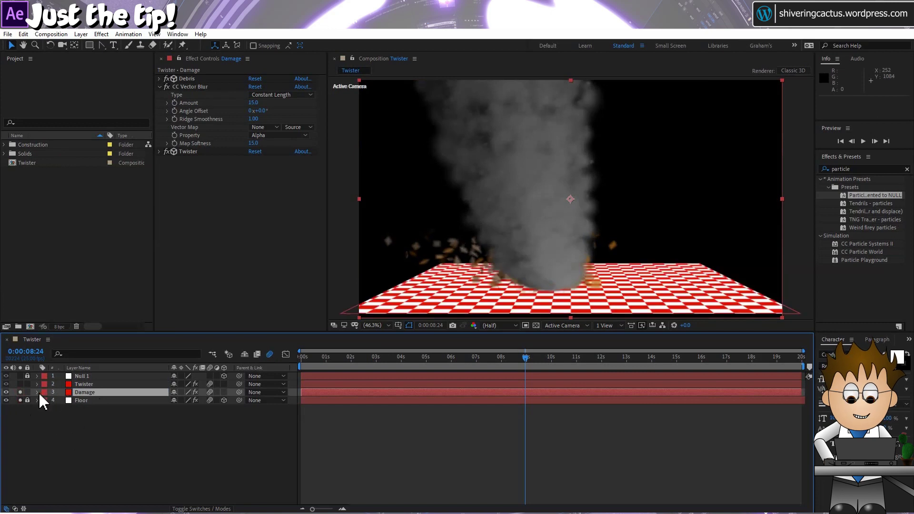
{"action": "left_click", "coordinate": [205, 87]}
{"action": "key", "text": "Delete"}
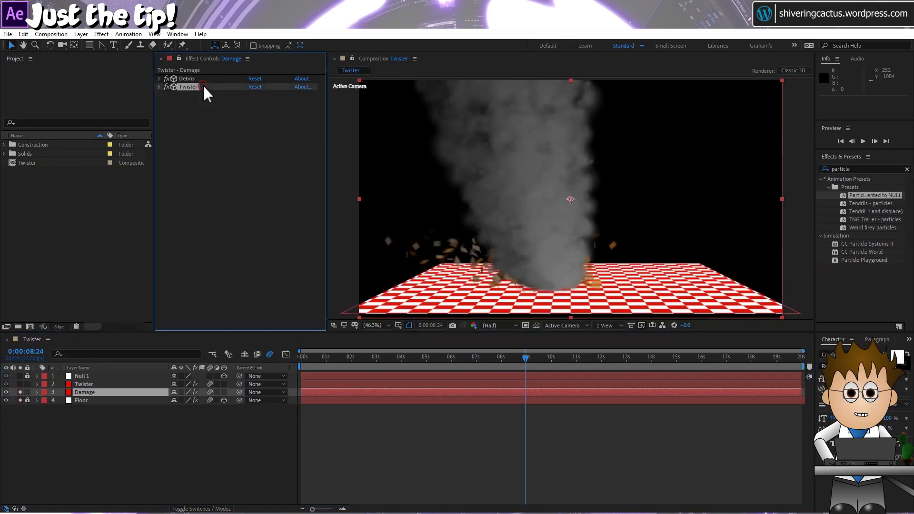
{"action": "key", "text": "Delete"}
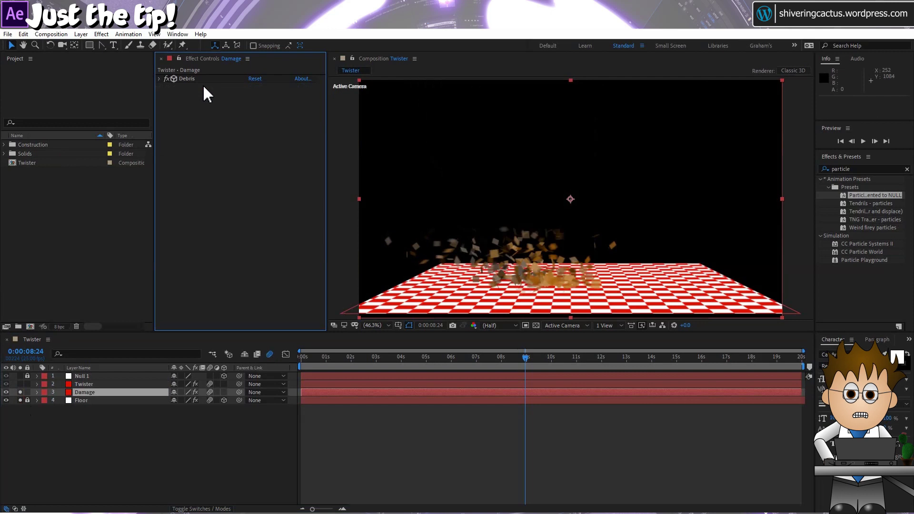
- Set the Damage Debris Birth Rate to 5 and Longevity to 60
{"action": "left_click", "coordinate": [159, 78]}
{"action": "left_click", "coordinate": [252, 95]}
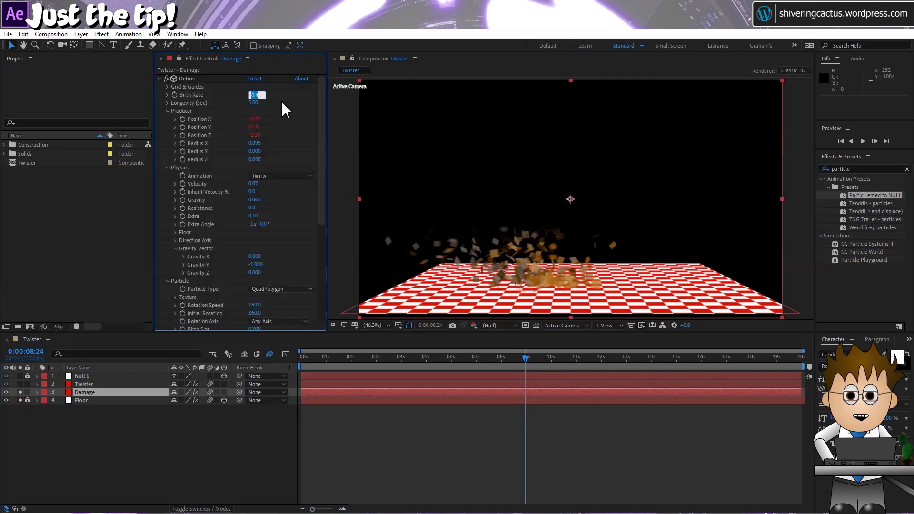
{"action": "type", "text": "5"}
{"action": "key", "text": "Tab"}
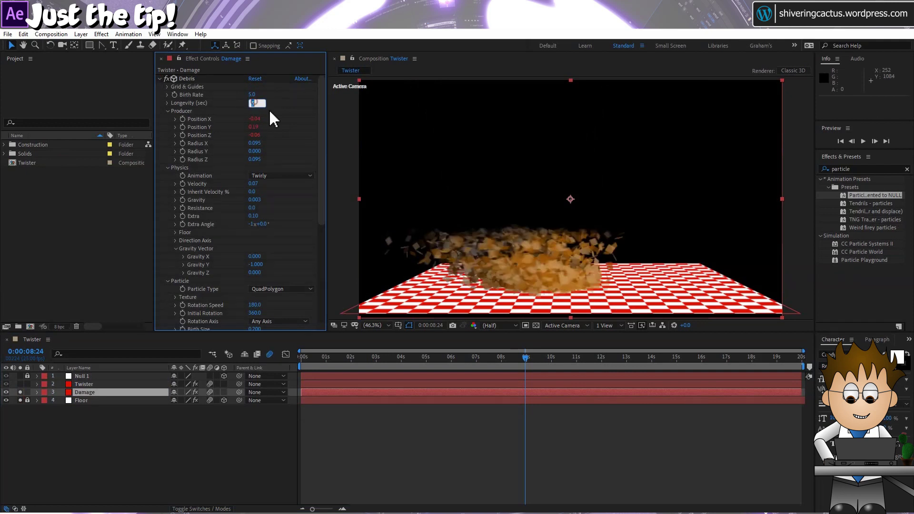
{"action": "type", "text": "60"}
{"action": "key", "text": "Return"}
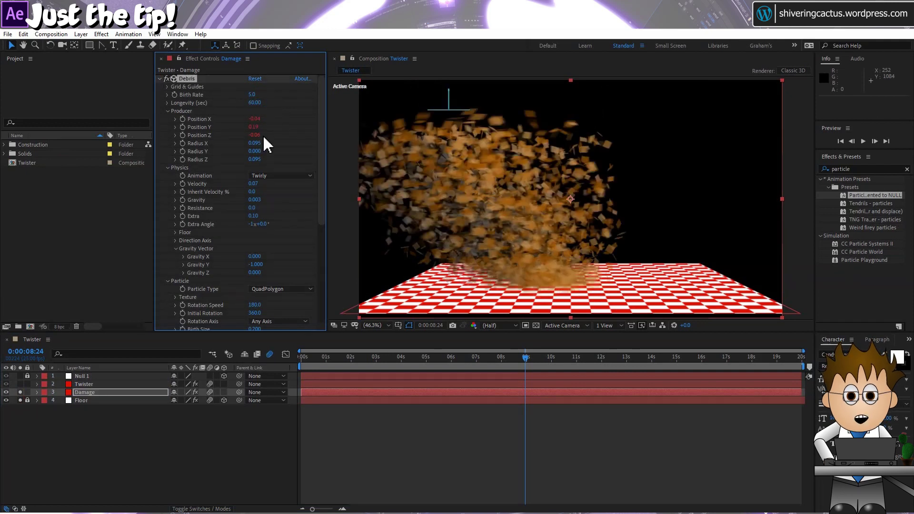
{"action": "left_click", "coordinate": [258, 142]}
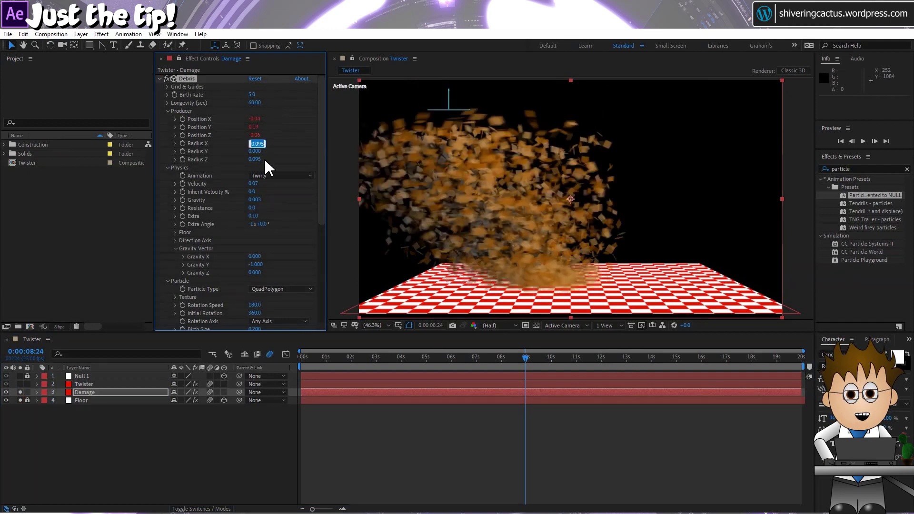
{"action": "key", "text": "Return"}
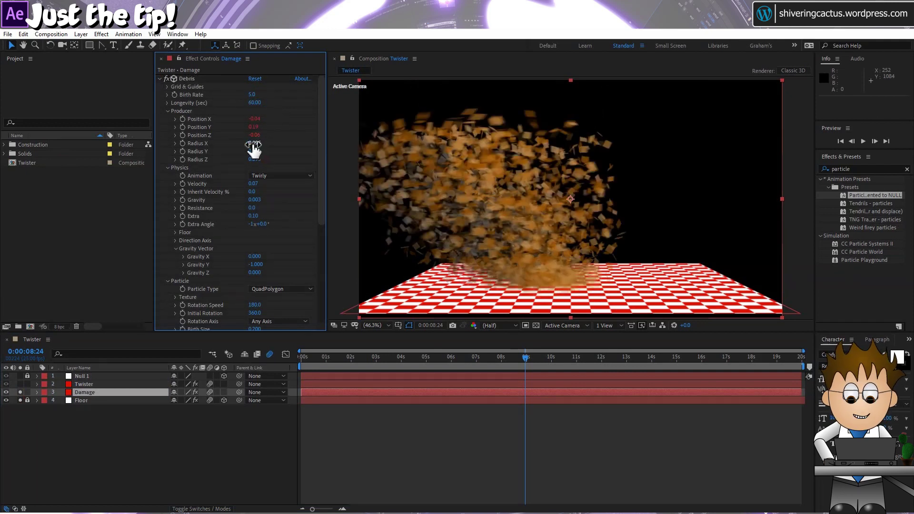
- Switch the Debris animation to Explosive with Velocity 0 and Gravity 0
{"action": "left_click", "coordinate": [259, 177]}
{"action": "left_click", "coordinate": [287, 186]}
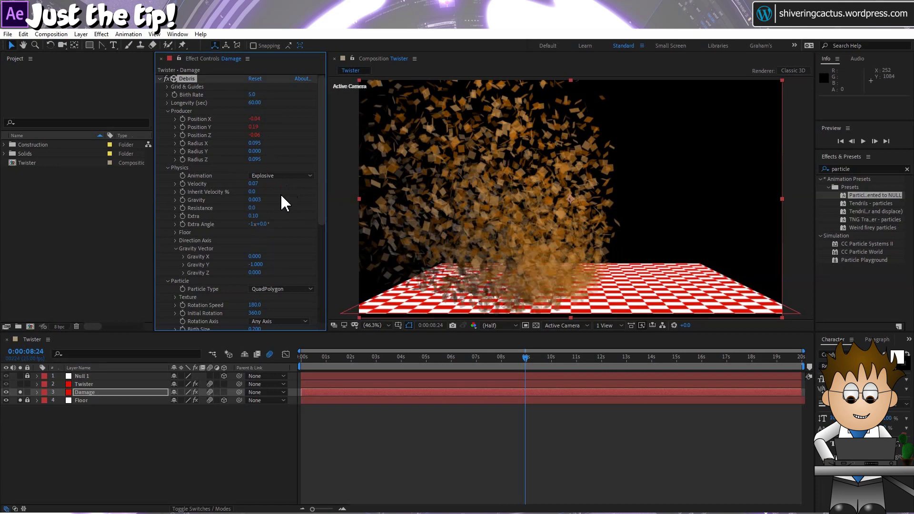
{"action": "left_click", "coordinate": [255, 184]}
{"action": "type", "text": "0"}
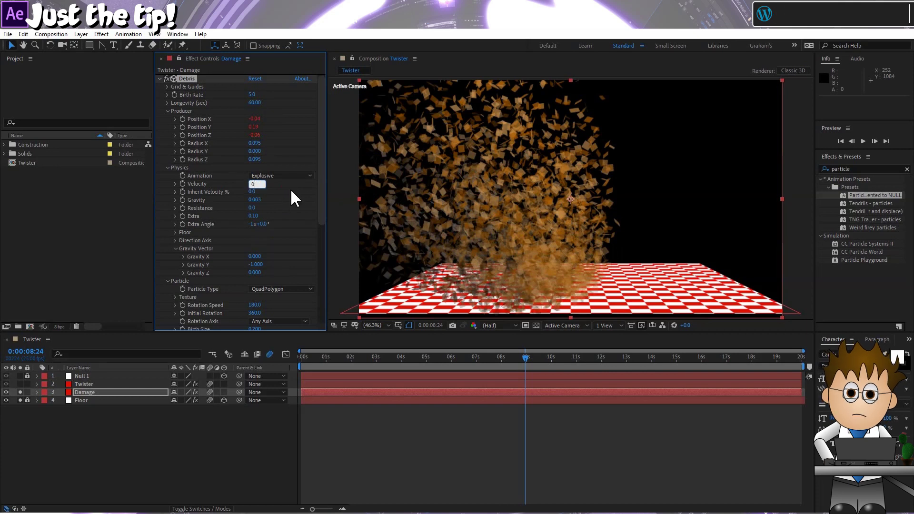
{"action": "key", "text": "Return"}
{"action": "left_click", "coordinate": [255, 199]}
{"action": "type", "text": "0"}
{"action": "key", "text": "Return"}
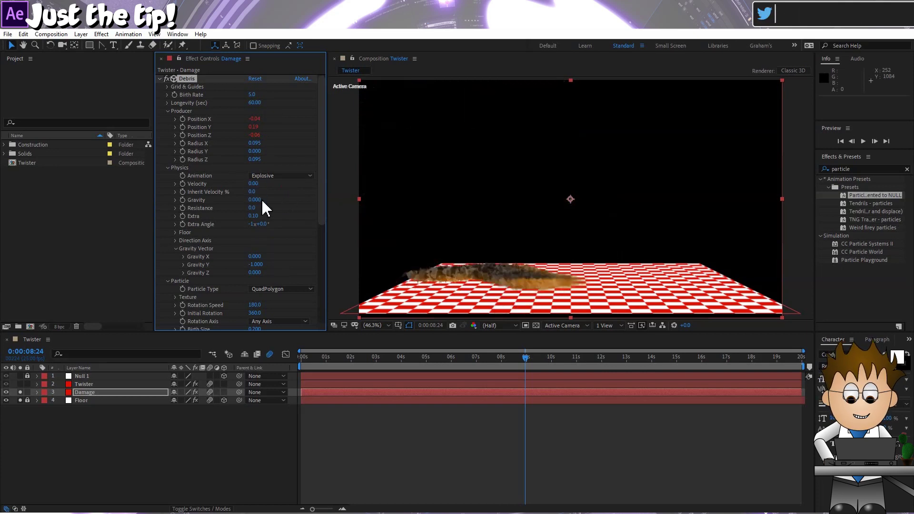
- Make the Damage particles Faded Spheres and reshape the Opacity Map to stay high
{"action": "left_click", "coordinate": [284, 290]}
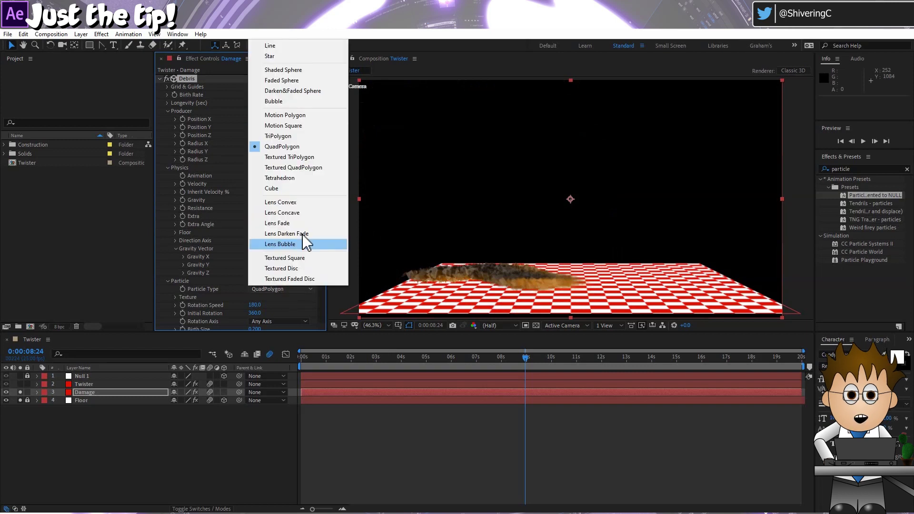
{"action": "left_click", "coordinate": [308, 80]}
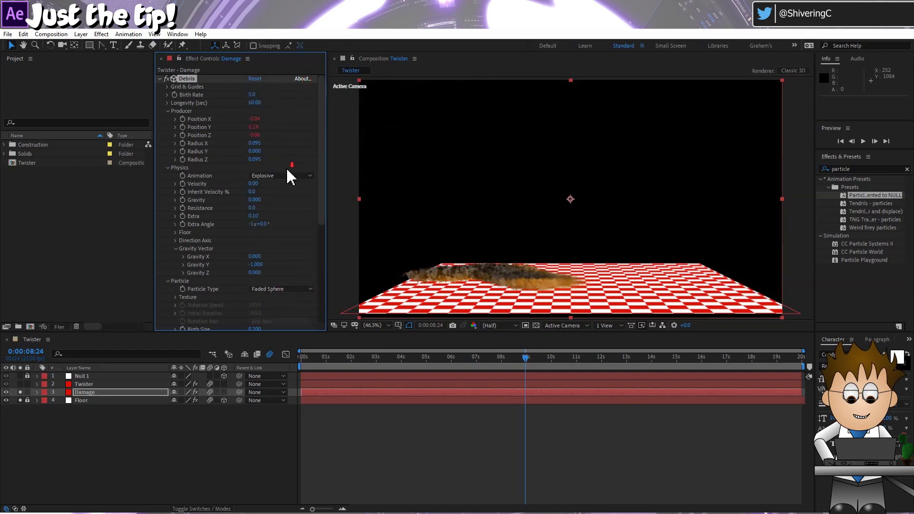
{"action": "scroll", "coordinate": [286, 172], "scroll_direction": "down", "scroll_amount": 5}
{"action": "scroll", "coordinate": [288, 184], "scroll_direction": "down", "scroll_amount": 3}
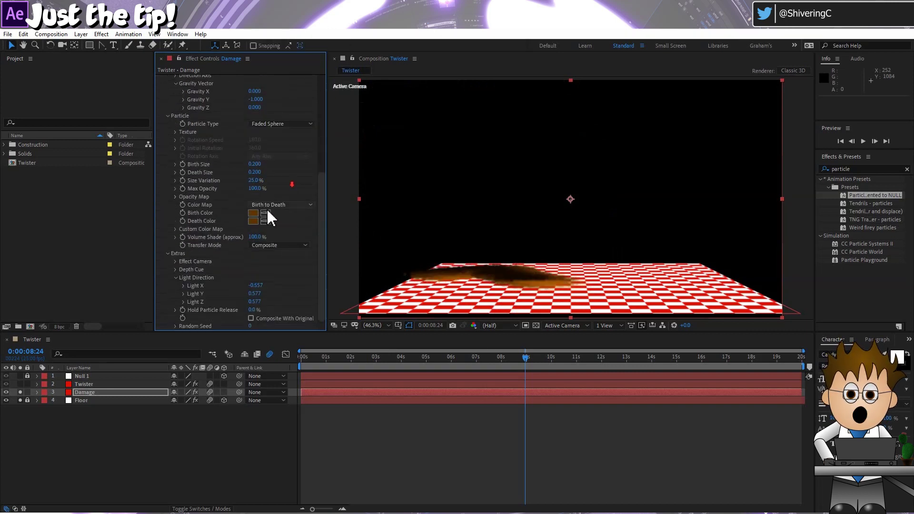
{"action": "left_click", "coordinate": [177, 197]}
{"action": "left_click_drag", "start_coordinate": [259, 214], "coordinate": [321, 204]}
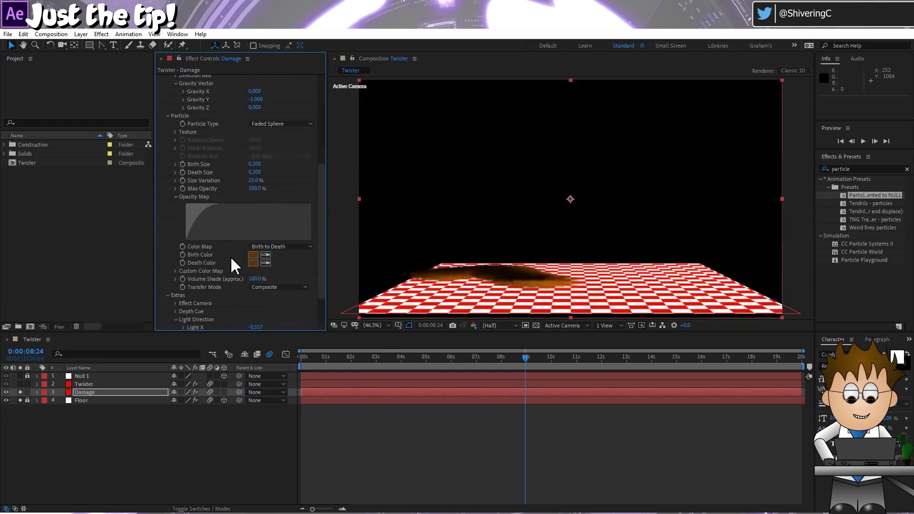
- Set the Birth Color to dark grey 3A3A3A and the Death Color to near-black
{"action": "left_click", "coordinate": [253, 255]}
{"action": "type", "text": "222222"}
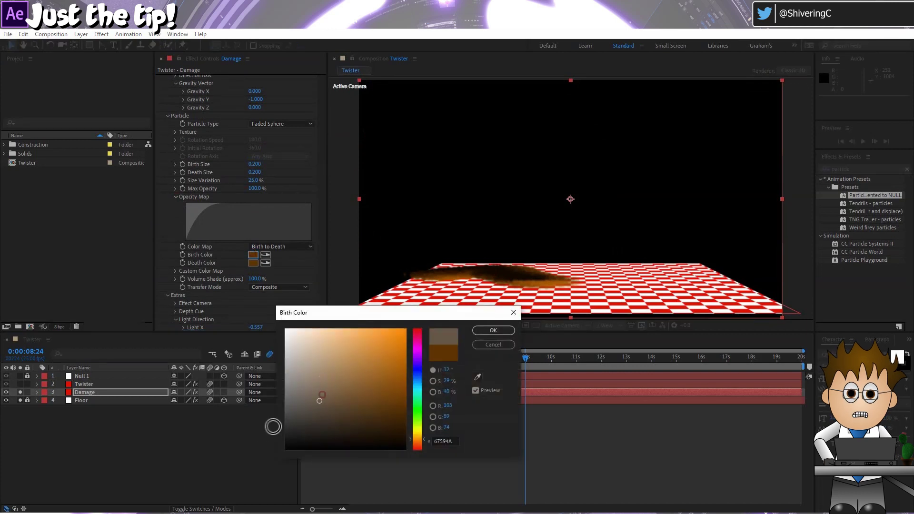
{"action": "left_click_drag", "start_coordinate": [319, 402], "coordinate": [273, 422]}
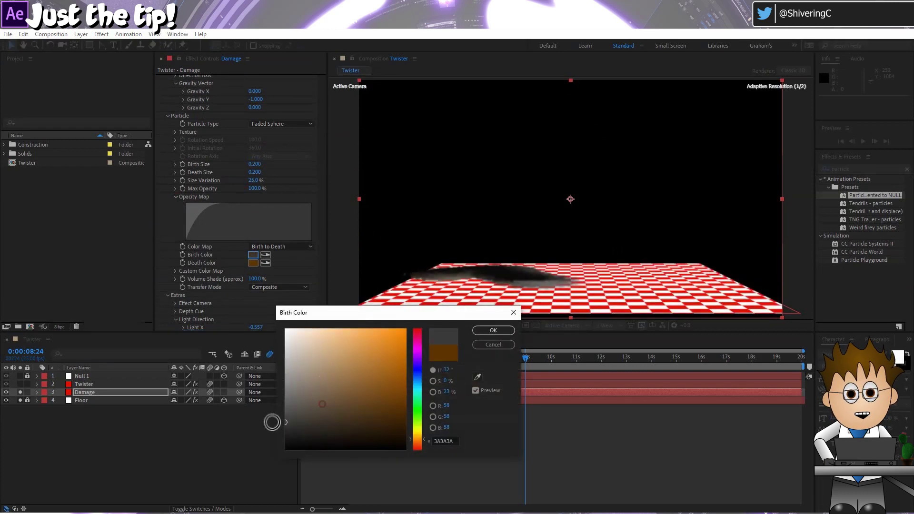
{"action": "left_click", "coordinate": [491, 330]}
{"action": "left_click", "coordinate": [252, 263]}
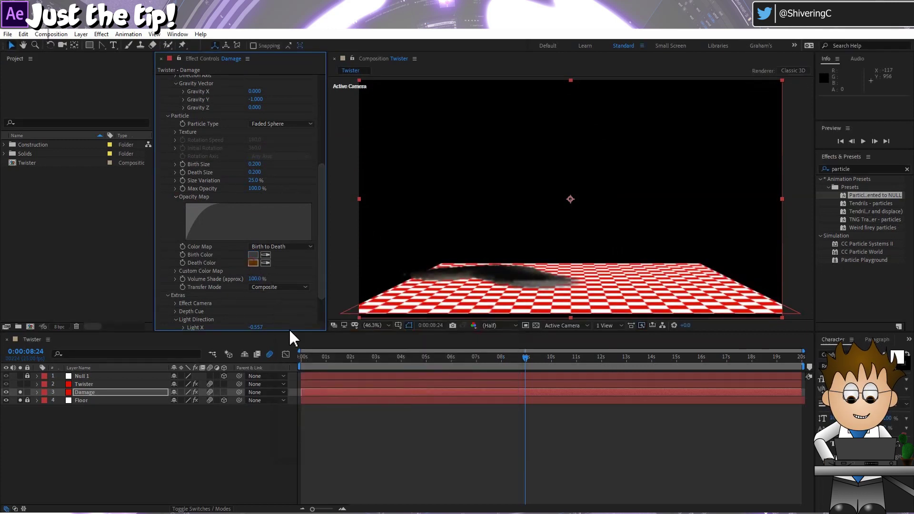
{"action": "left_click_drag", "start_coordinate": [307, 425], "coordinate": [275, 432]}
{"action": "left_click", "coordinate": [489, 330]}
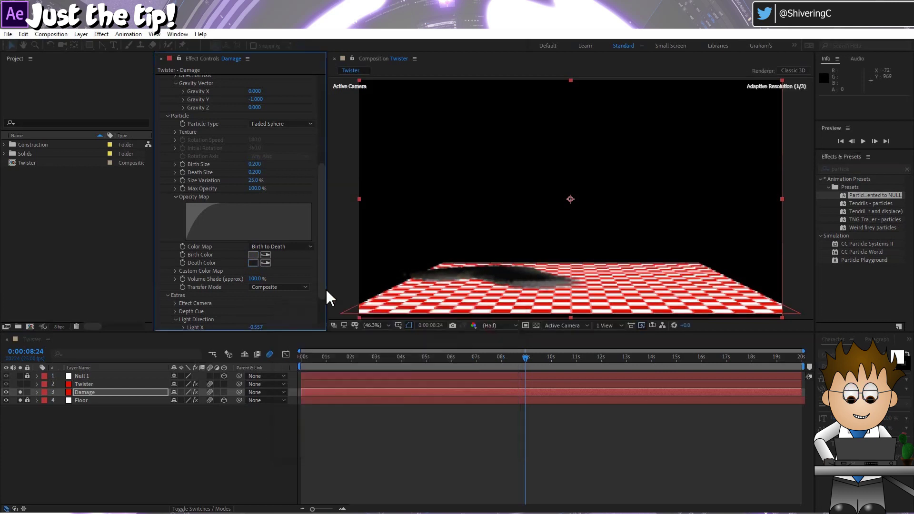
- Set the Damage layer's blending mode to Multiply and preview from the start
{"action": "left_click", "coordinate": [190, 508]}
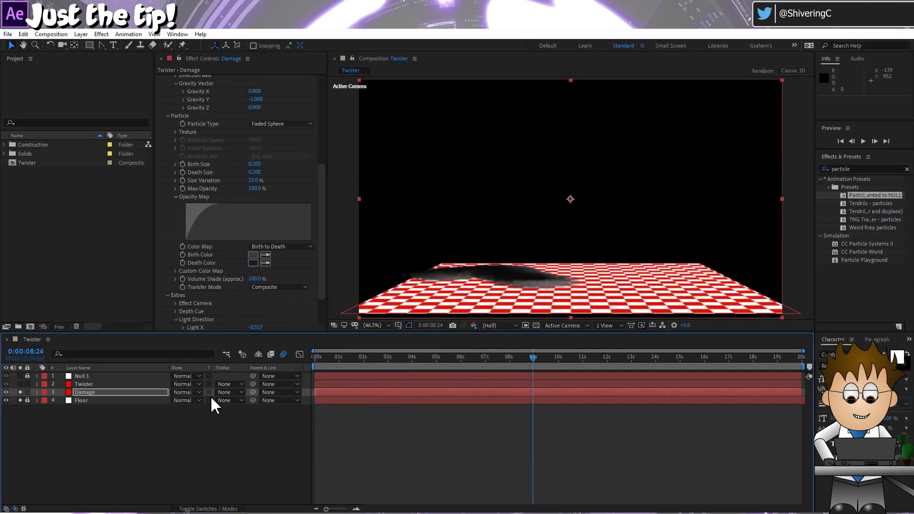
{"action": "left_click", "coordinate": [199, 392]}
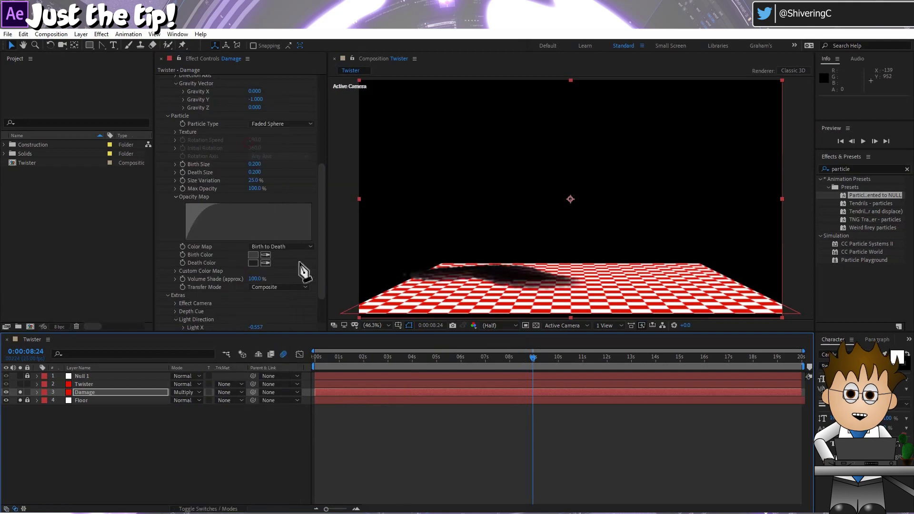
{"action": "left_click", "coordinate": [313, 363]}
{"action": "left_click", "coordinate": [51, 435]}
{"action": "key", "text": "space"}
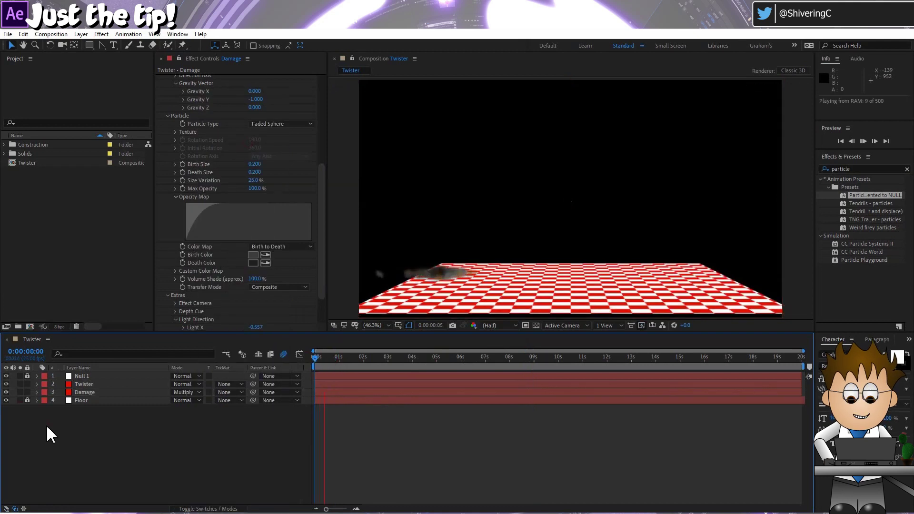